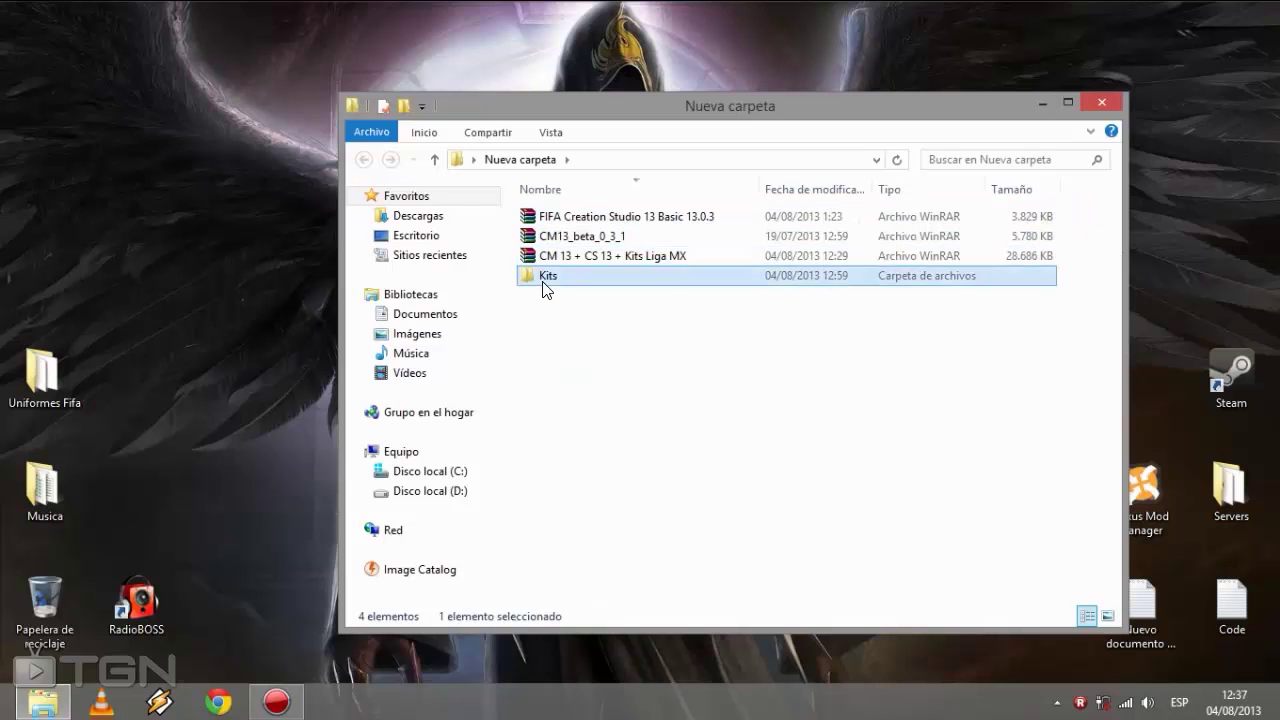
# Look through the team folders inside the Kits folder, then return to Nueva carpeta.
pyautogui.doubleClick(546, 276)
pyautogui.moveTo(588, 555); pyautogui.dragTo(846, 568)
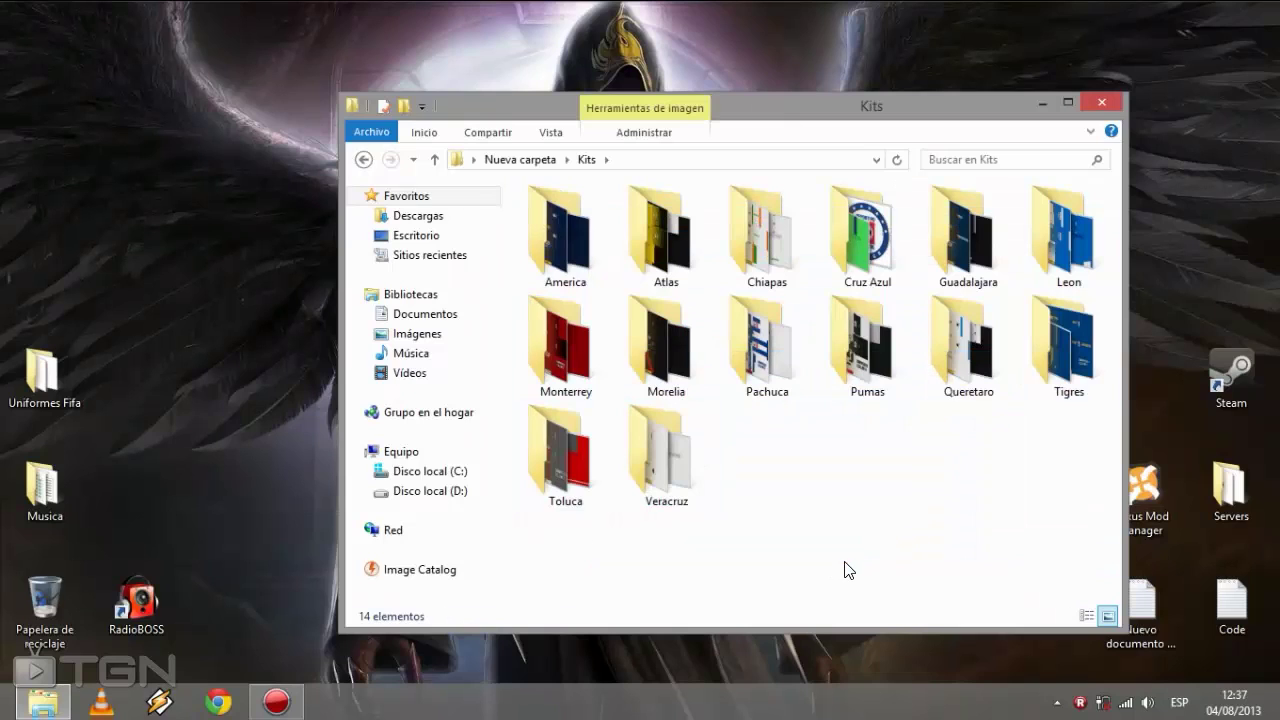
pyautogui.click(358, 160)
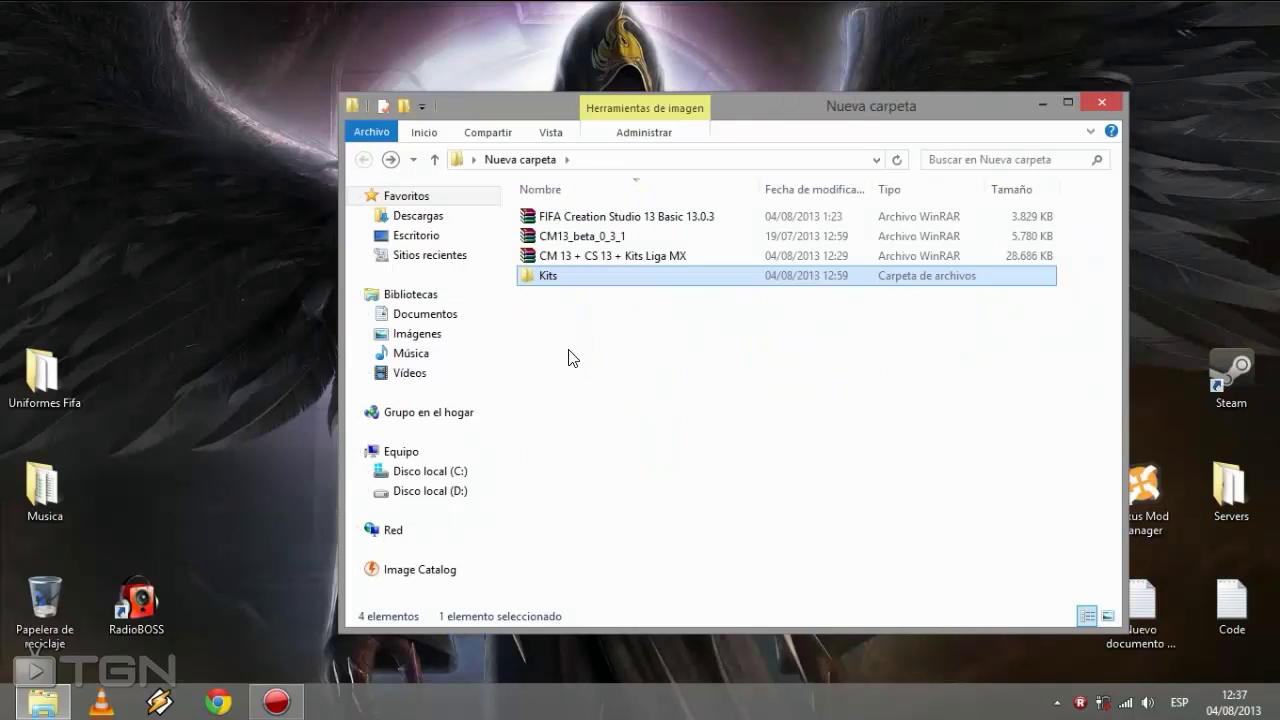
# Extract the FIFA Creation Studio 13 Basic 13.0.3 archive into the current folder.
pyautogui.click(612, 217)
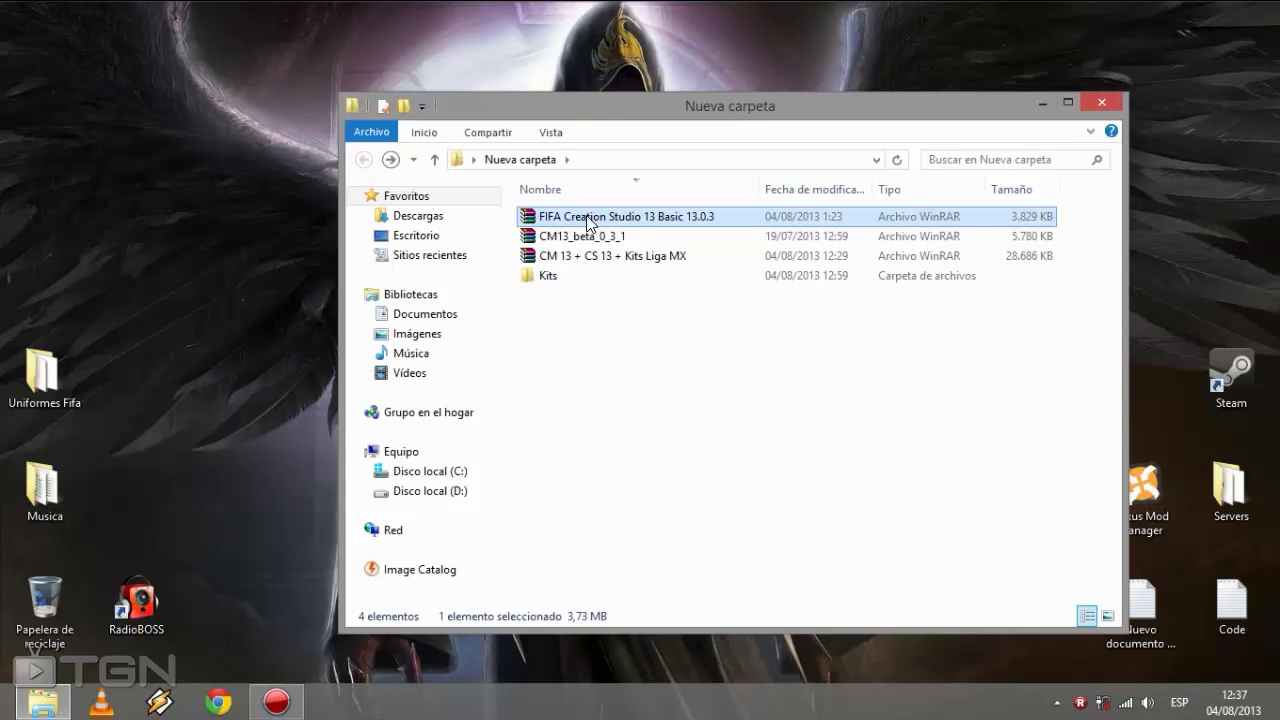
pyautogui.rightClick(566, 215)
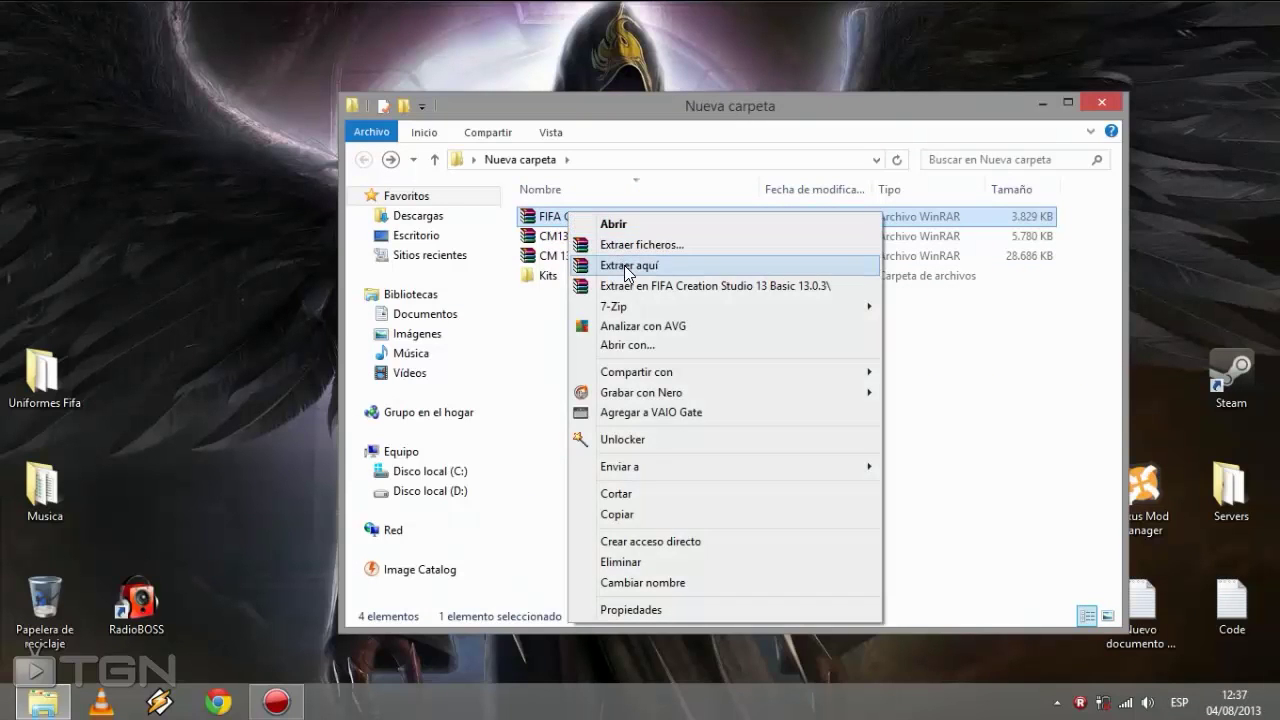
pyautogui.click(620, 266)
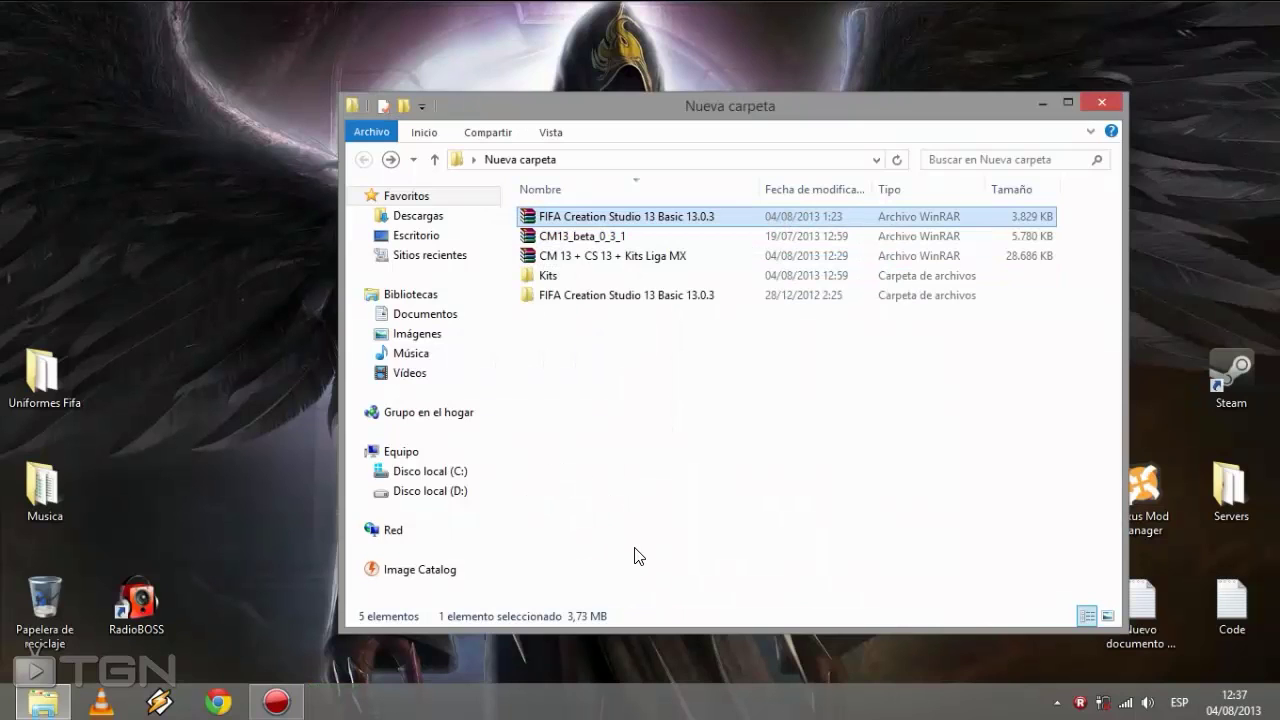
# Run FIFA Creation Studio 13 from the extracted folder as administrator and accept the beta notice.
pyautogui.doubleClick(640, 295)
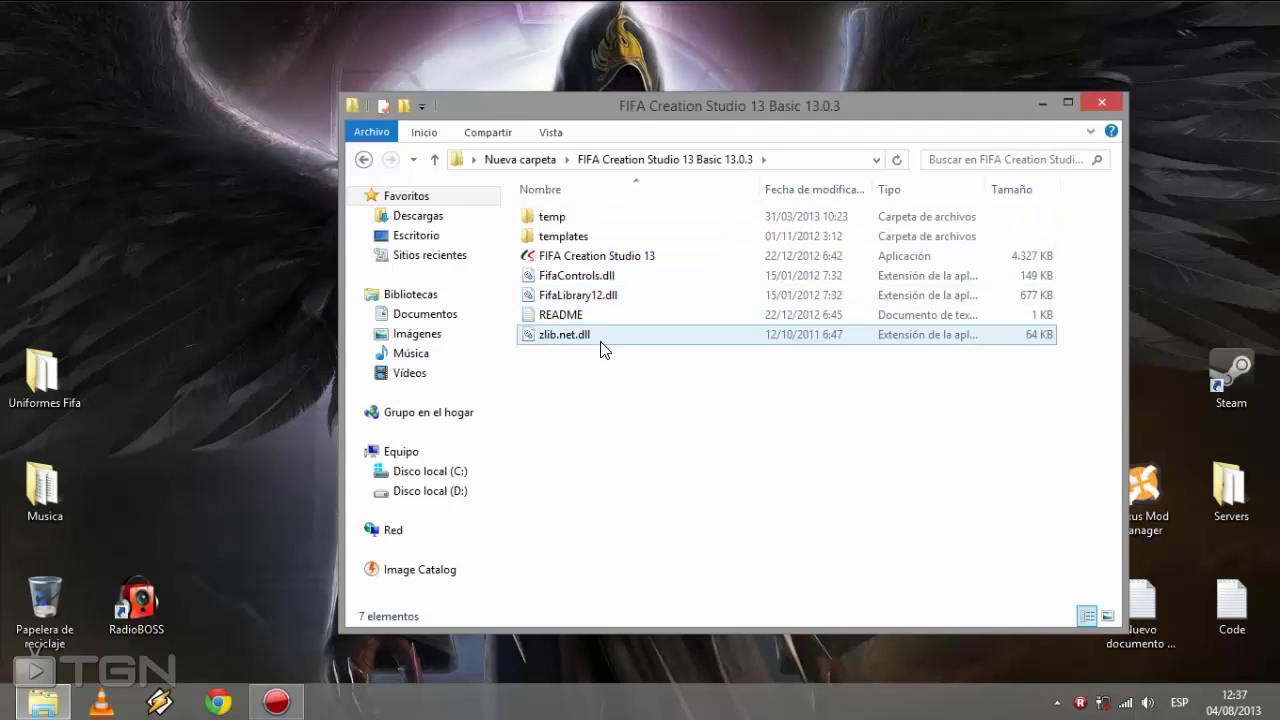
pyautogui.rightClick(590, 262)
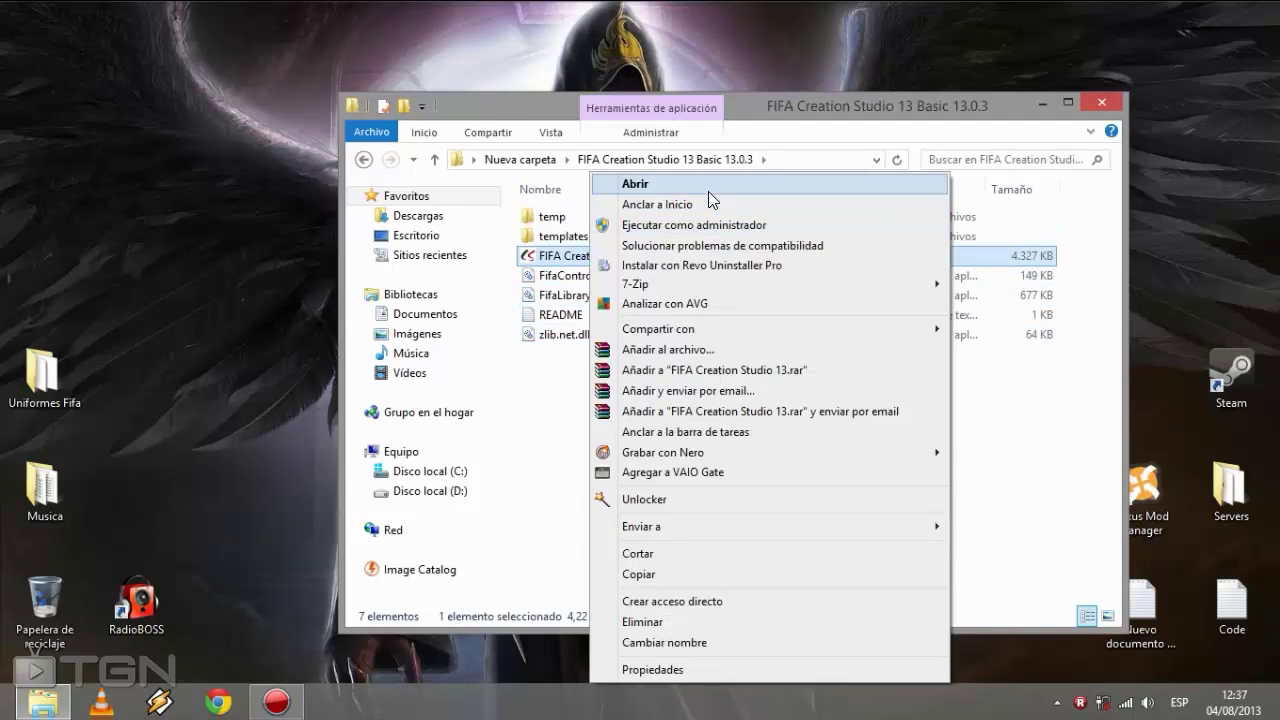
pyautogui.click(707, 226)
pyautogui.click(727, 389)
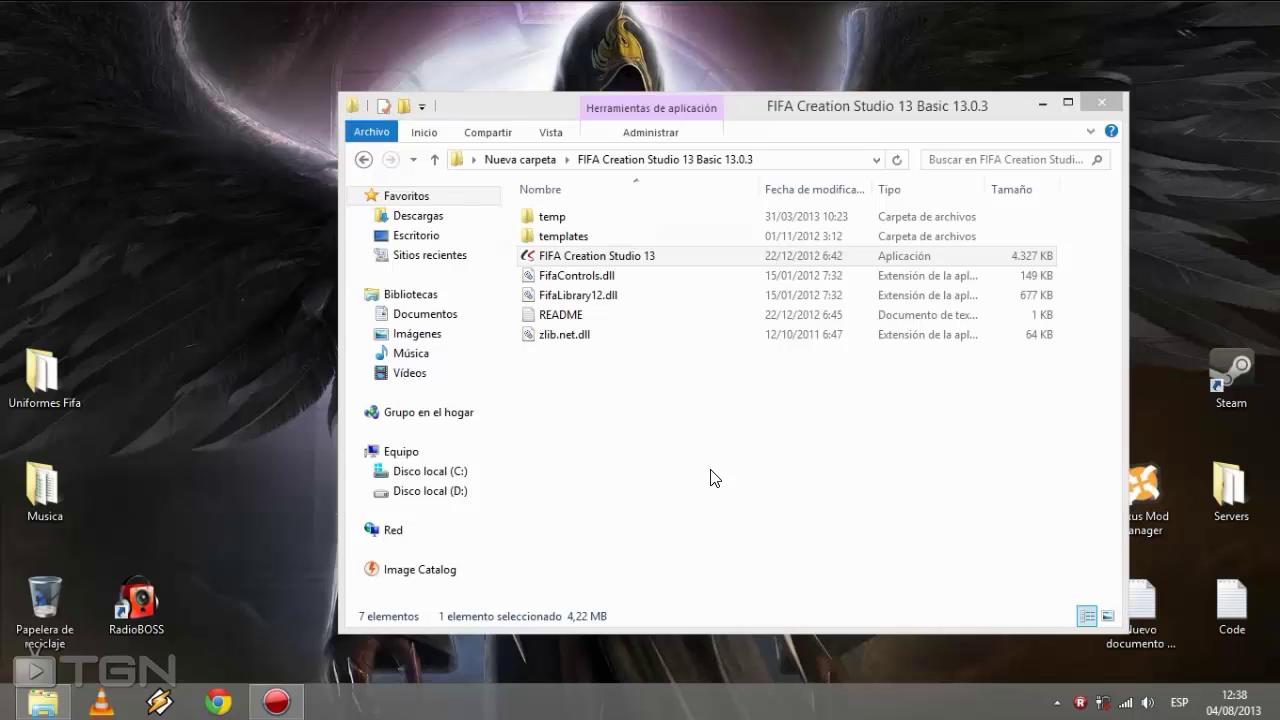
pyautogui.moveTo(626, 237); pyautogui.dragTo(599, 171)
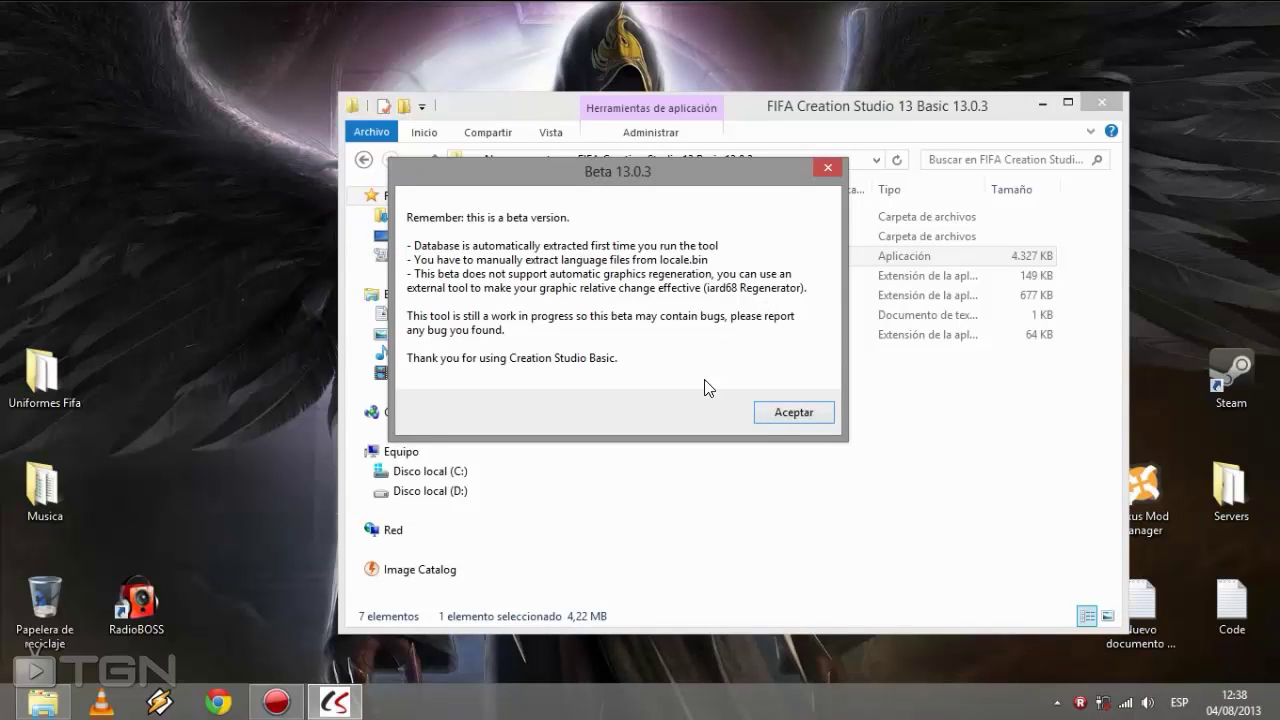
pyautogui.click(790, 413)
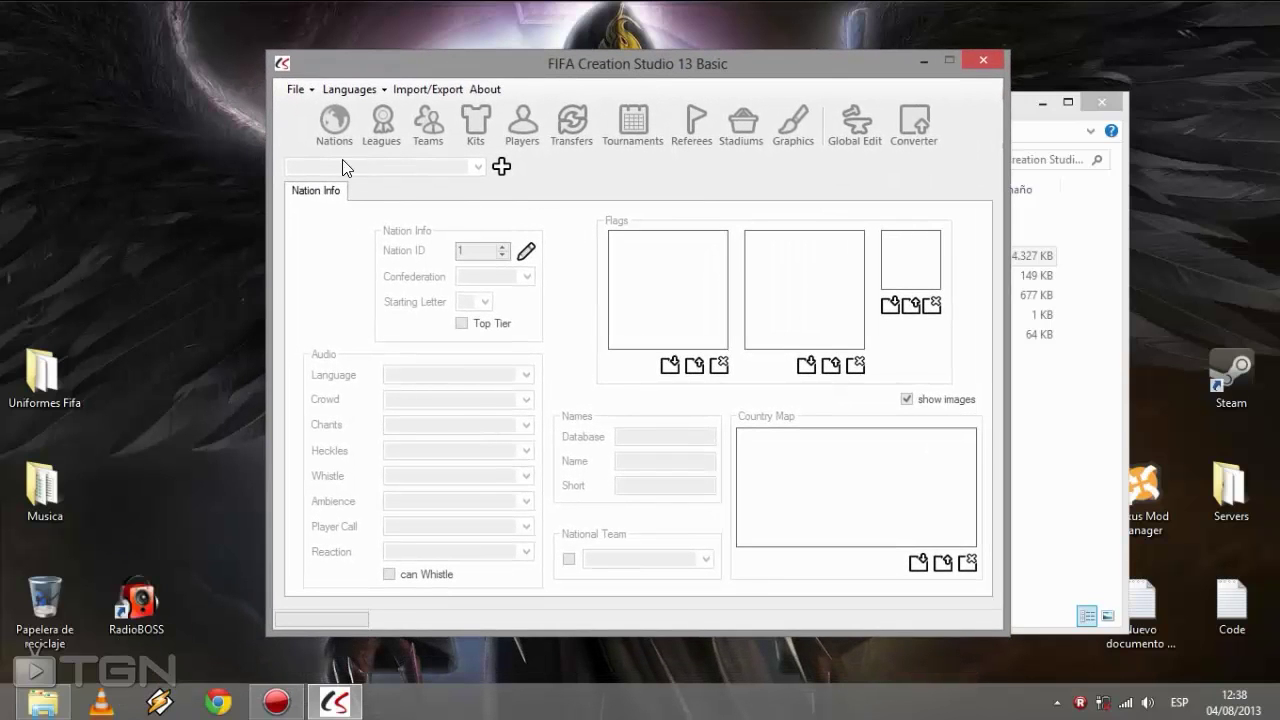
# Load the game from the FIFA 13 folder on Disco local (D:) using the spa_mx language database.
pyautogui.click(294, 89)
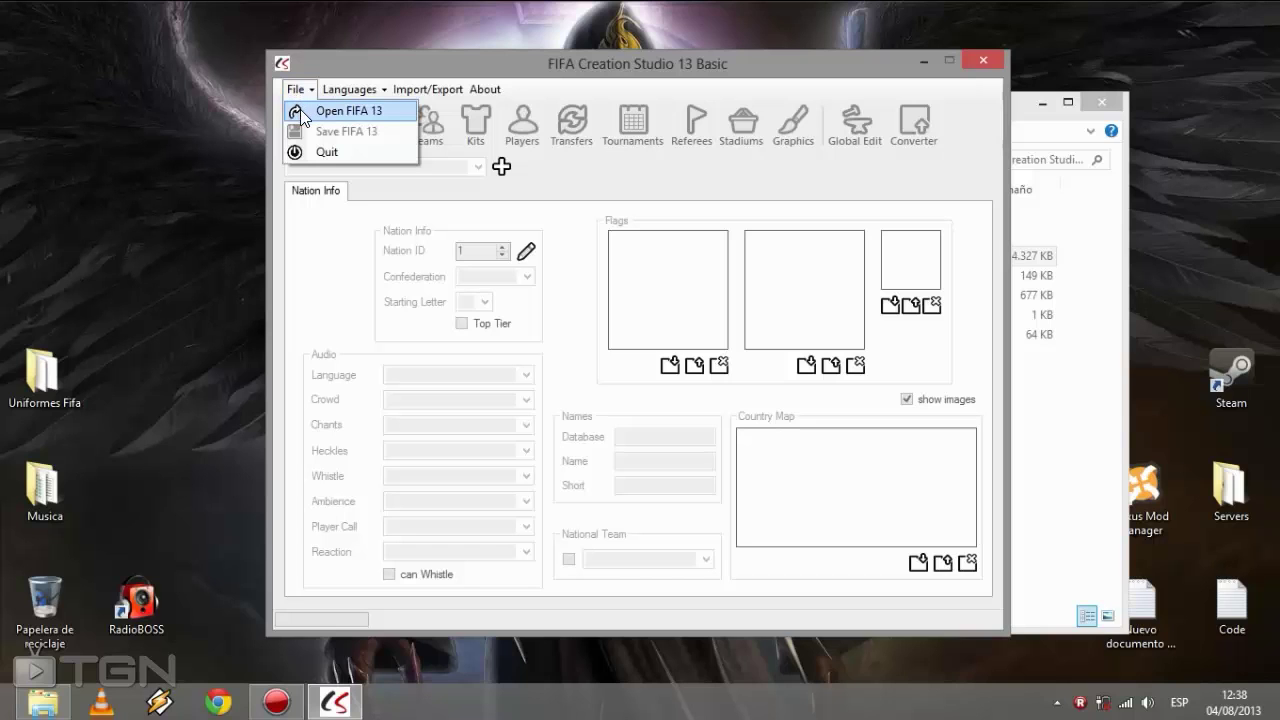
pyautogui.click(306, 109)
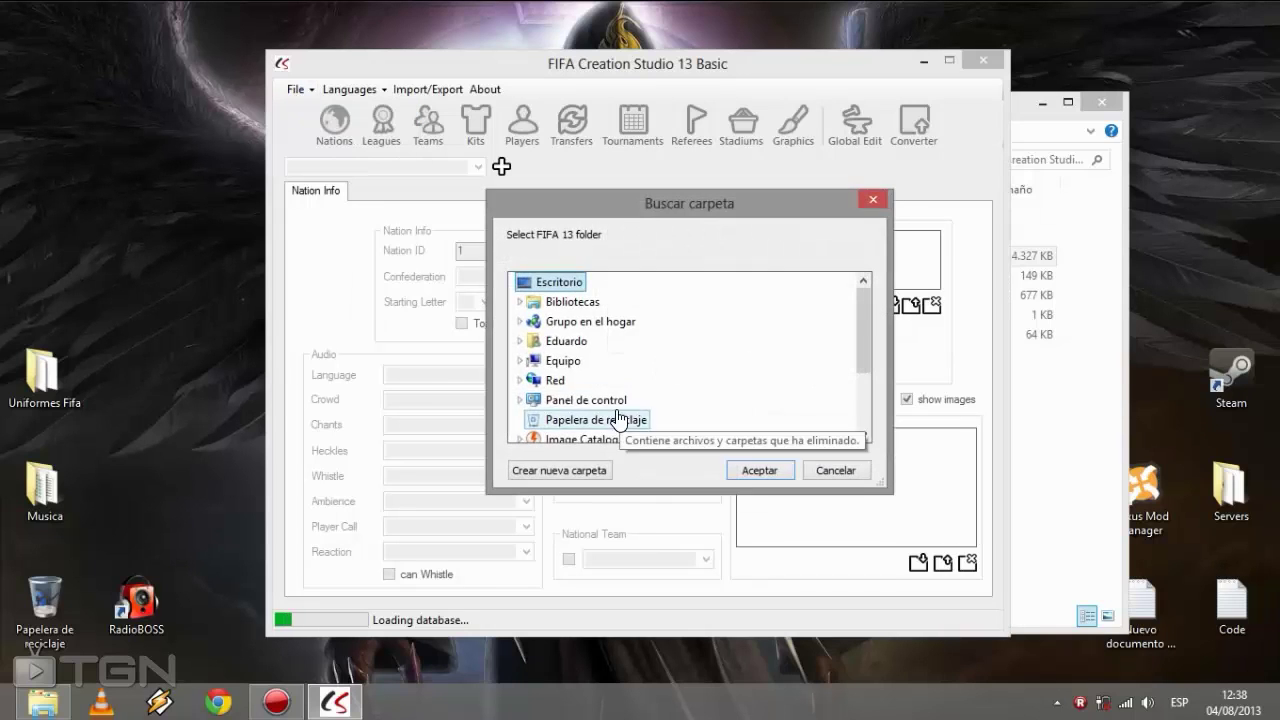
pyautogui.click(518, 361)
pyautogui.click(520, 394)
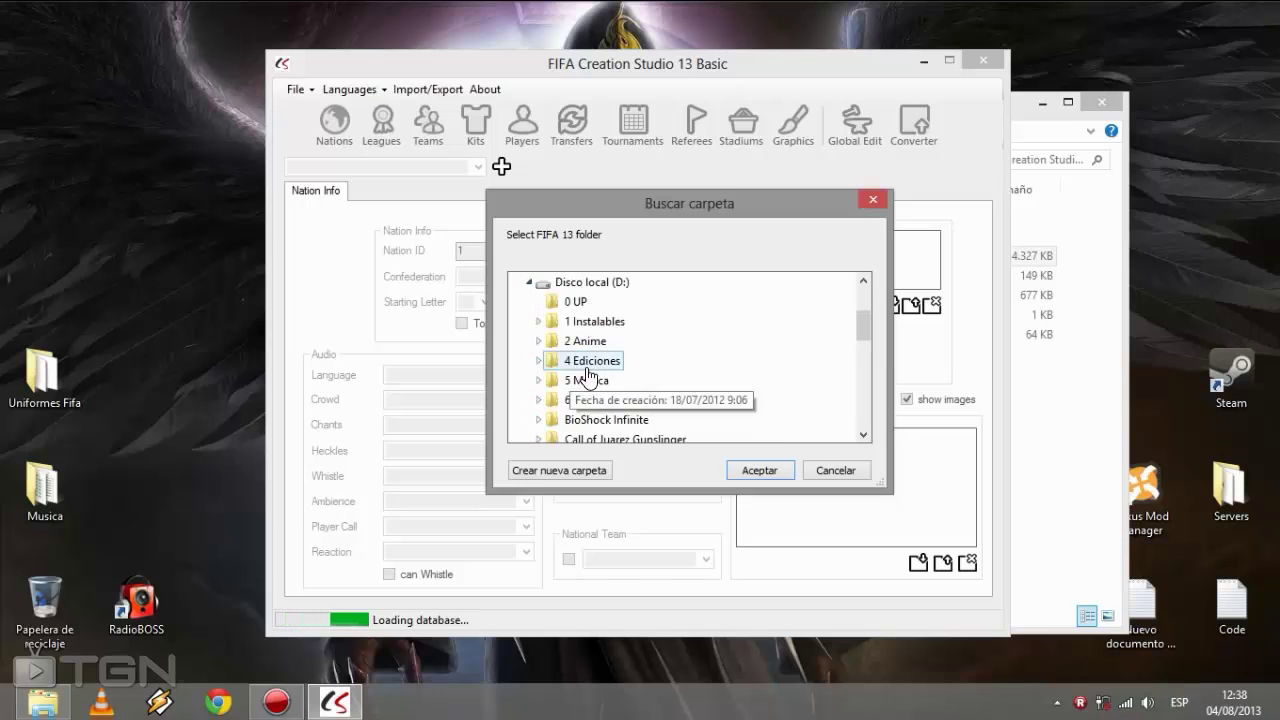
pyautogui.scroll(-3, 588, 370)
pyautogui.click(582, 341)
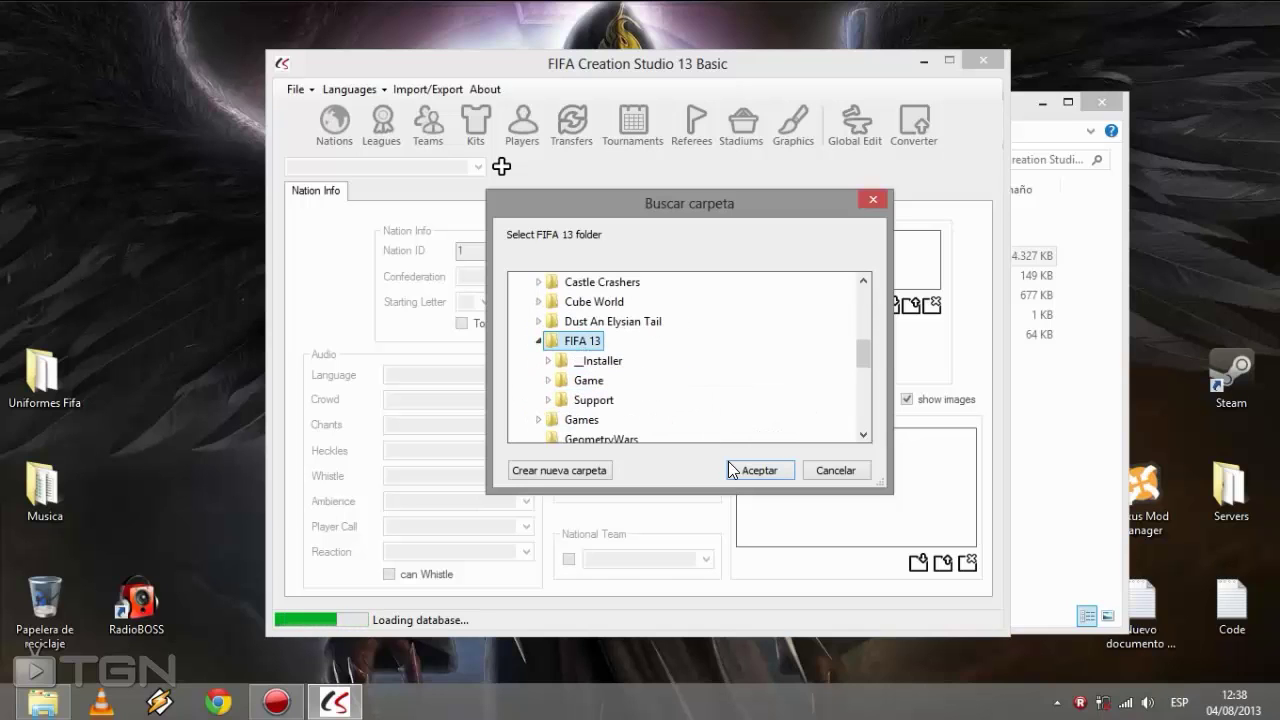
pyautogui.click(738, 466)
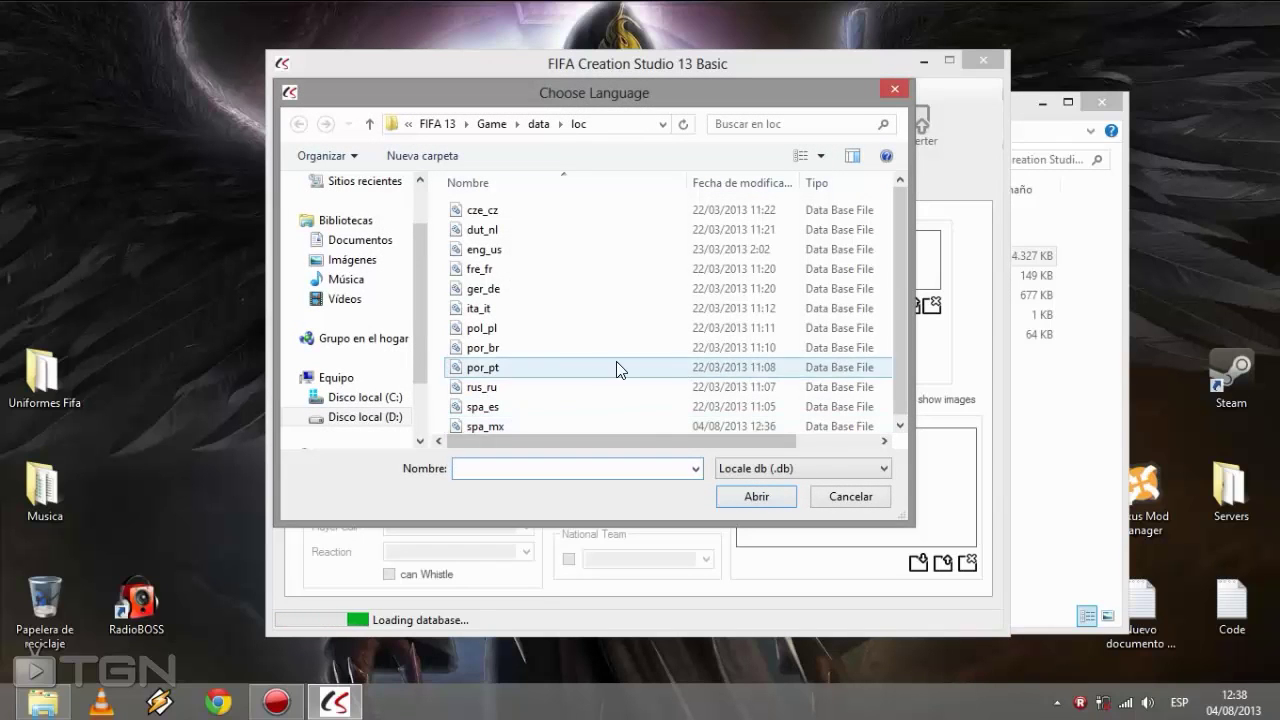
pyautogui.doubleClick(491, 426)
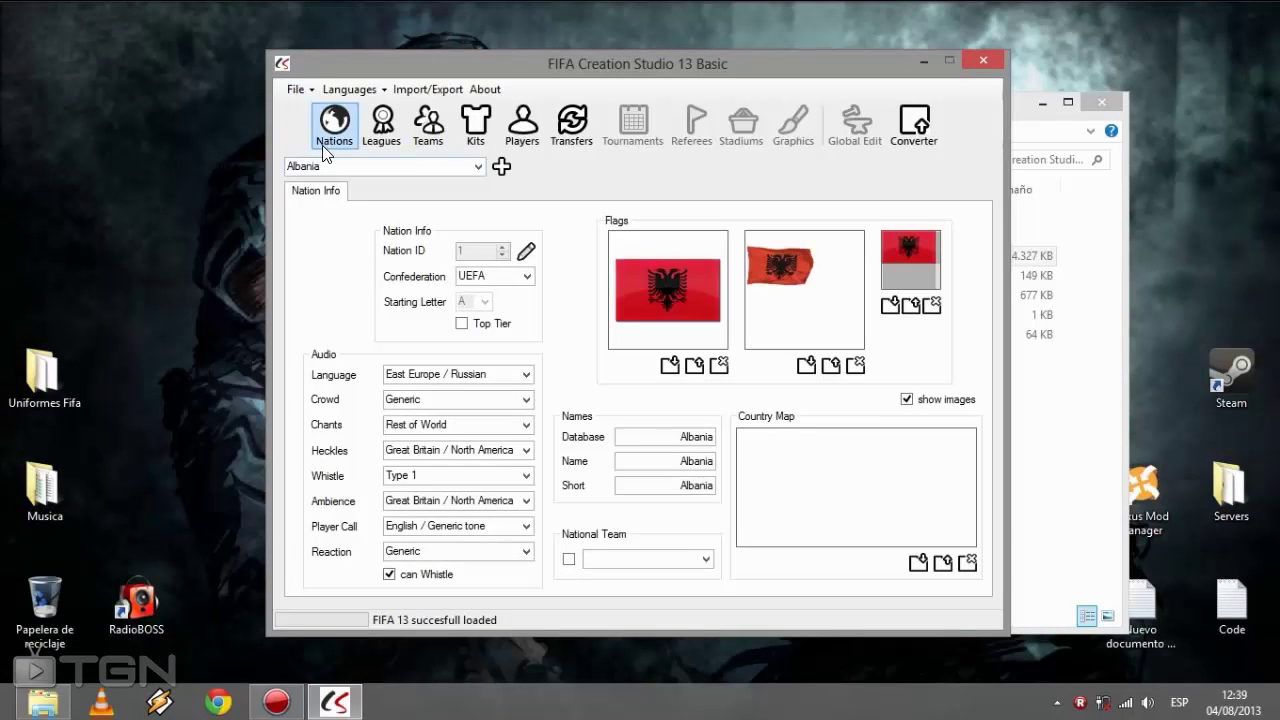
# Bring up the kit editor for the team Club León.
pyautogui.click(476, 127)
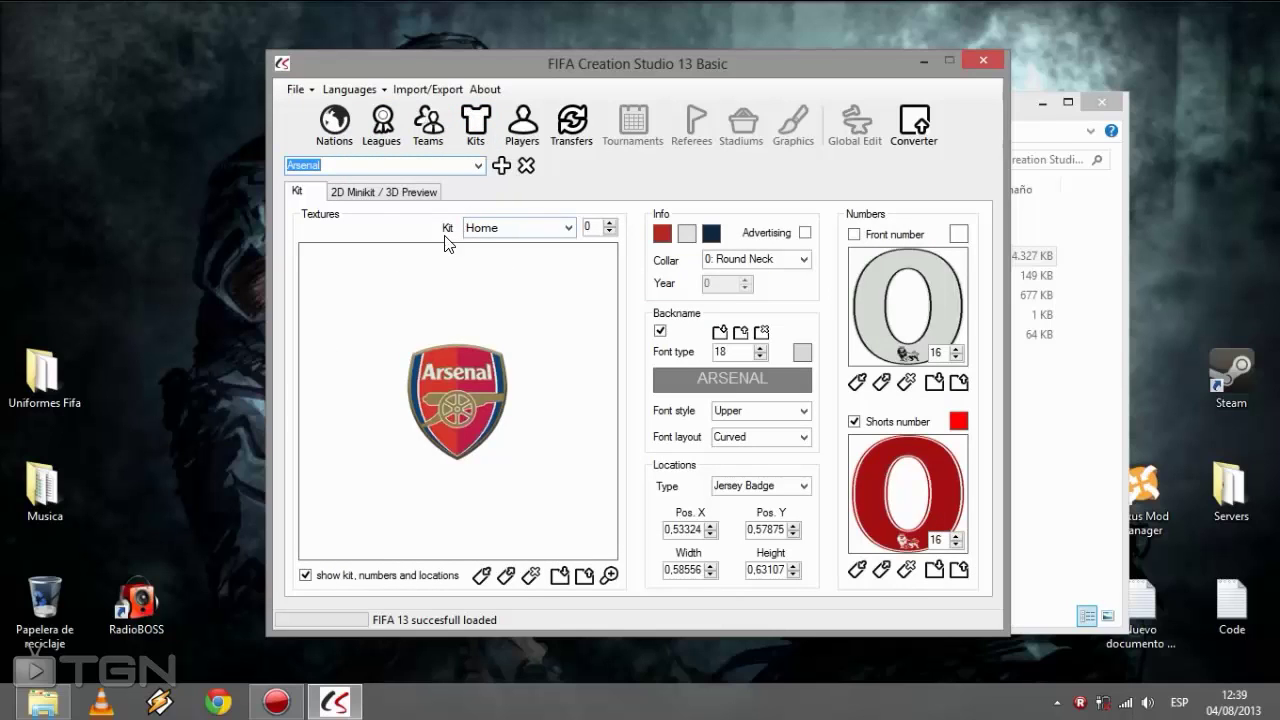
pyautogui.click(478, 165)
pyautogui.click(408, 173)
pyautogui.write('club león')
pyautogui.click(478, 165)
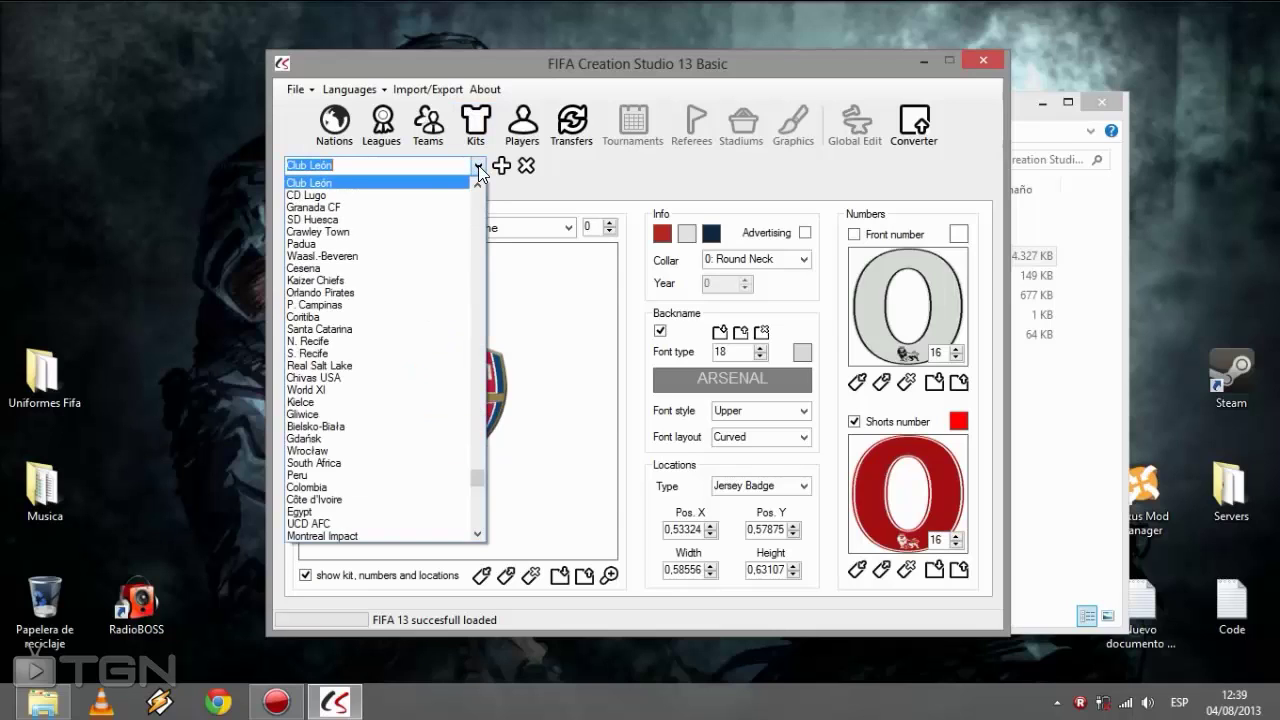
pyautogui.click(411, 184)
# Check which kit types Club León has by viewing its Away kit and returning to Home.
pyautogui.click(567, 227)
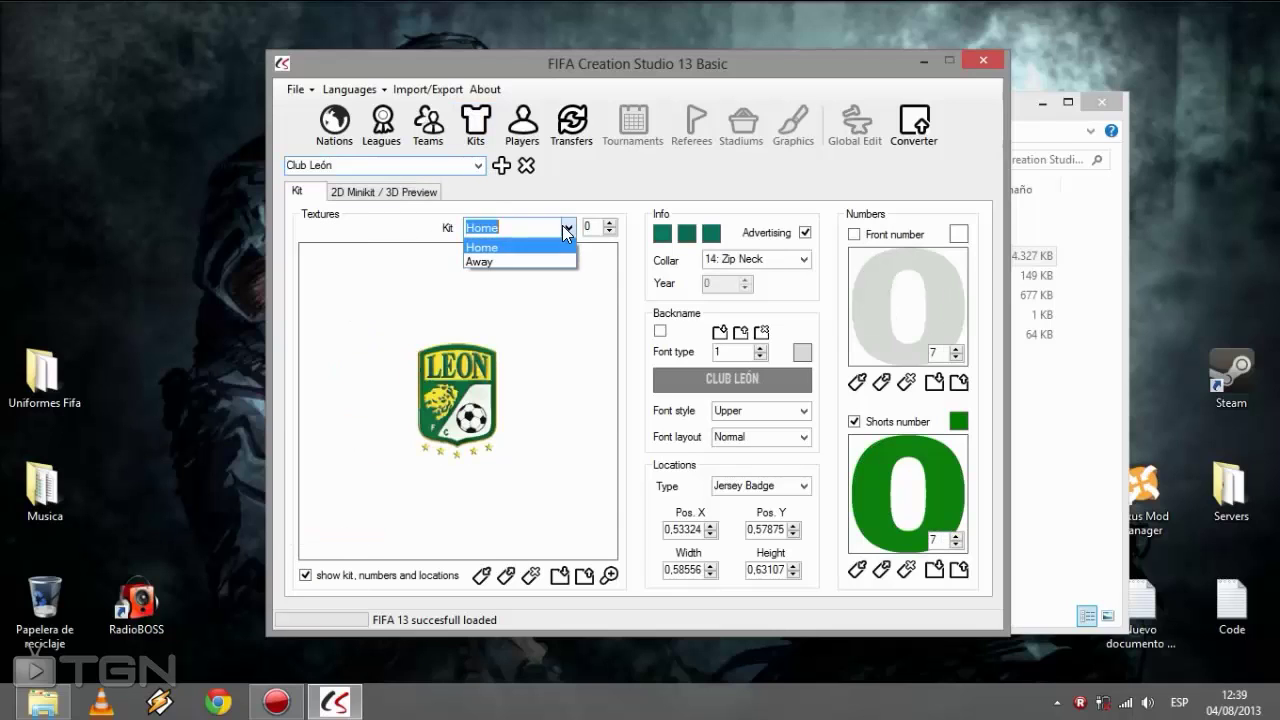
pyautogui.click(491, 274)
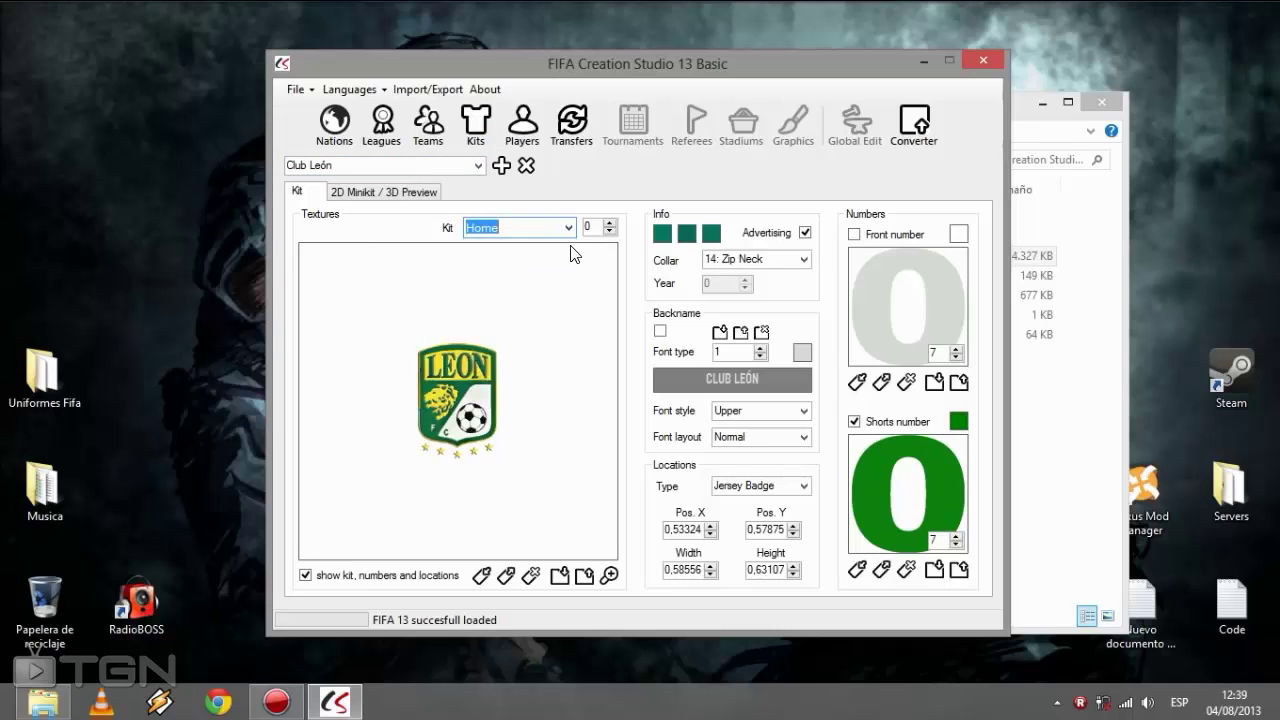
pyautogui.click(569, 229)
pyautogui.click(527, 262)
pyautogui.click(568, 228)
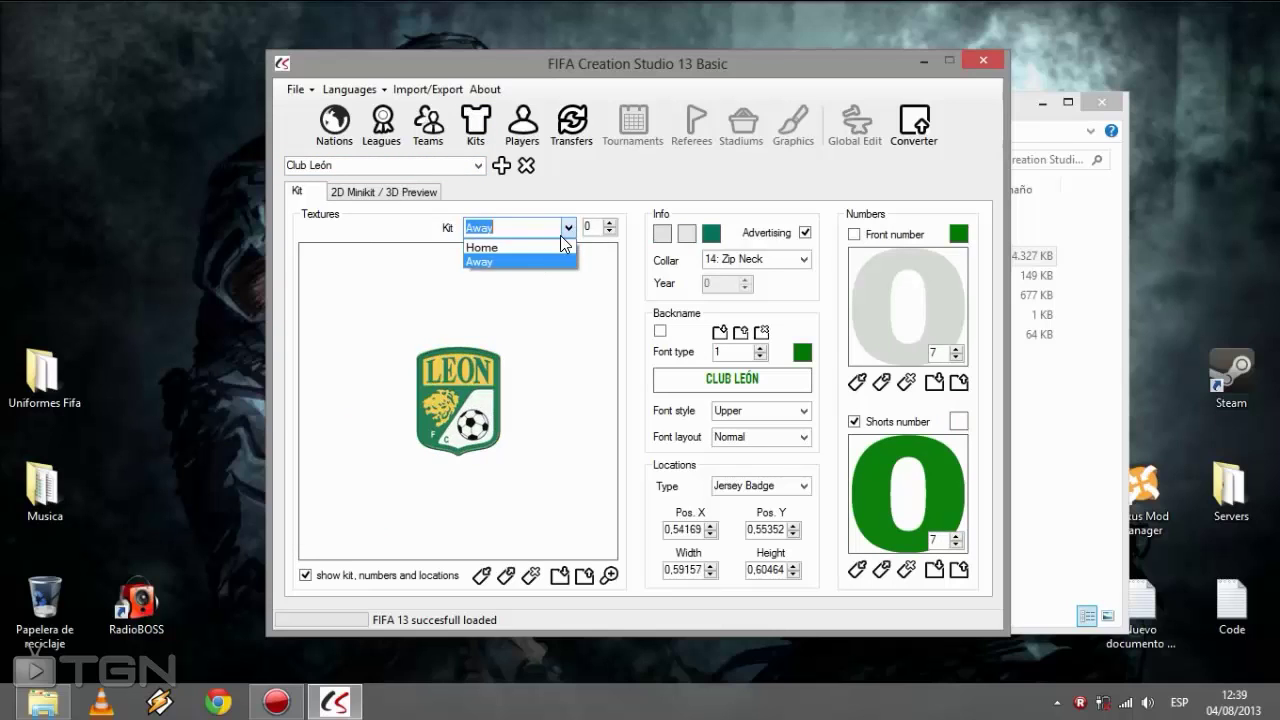
pyautogui.click(550, 248)
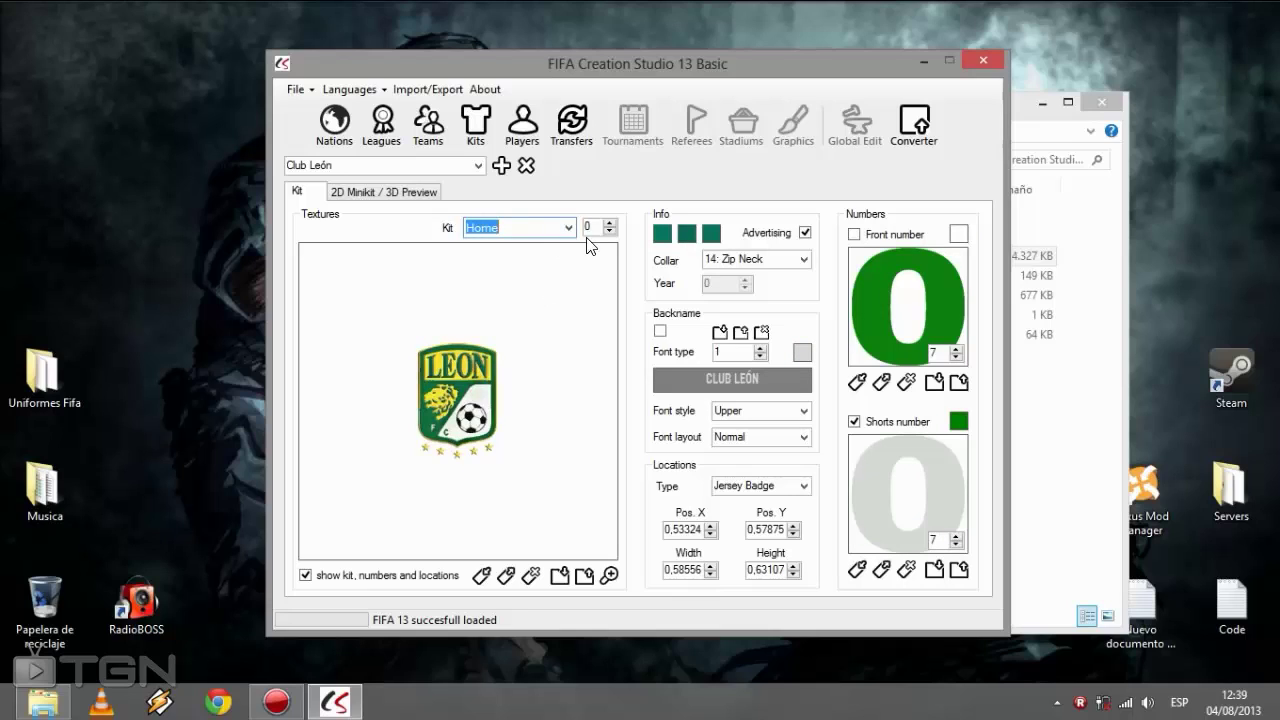
# Create a new kit for Club León with the type Goalkeeper Kit.
pyautogui.click(499, 170)
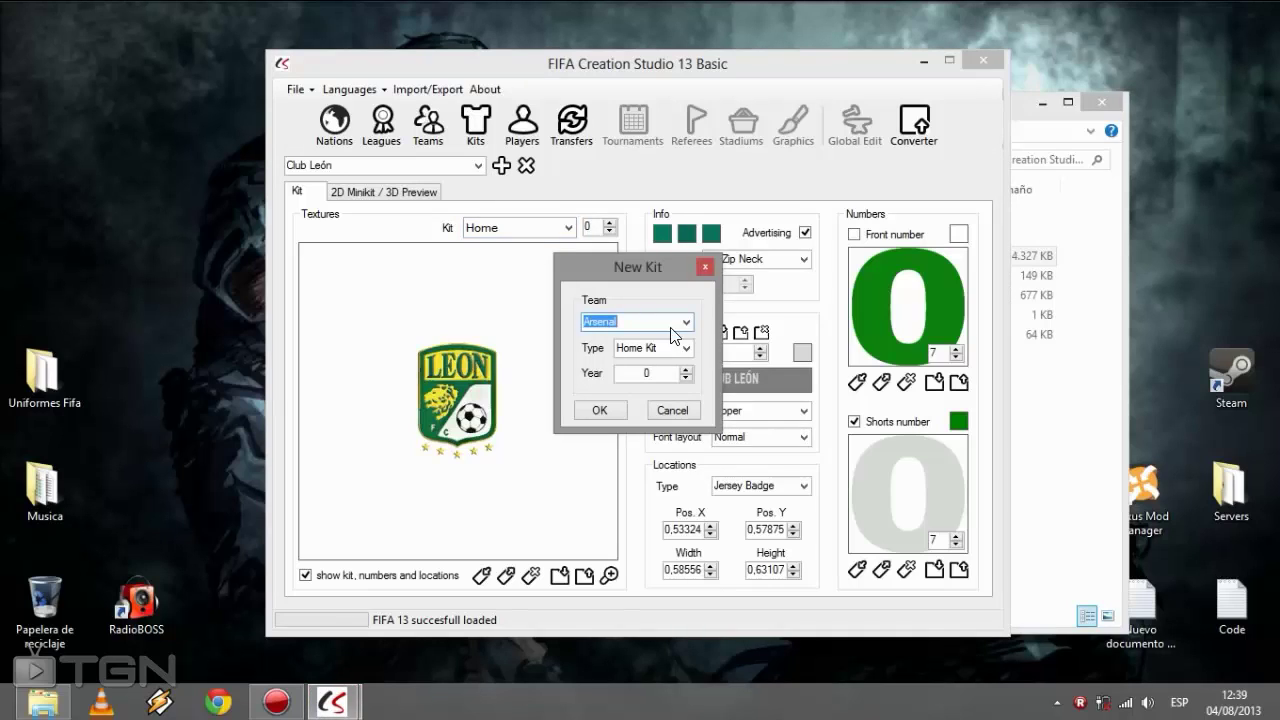
pyautogui.click(638, 318)
pyautogui.moveTo(620, 321); pyautogui.dragTo(517, 328)
pyautogui.write('club l')
pyautogui.click(685, 321)
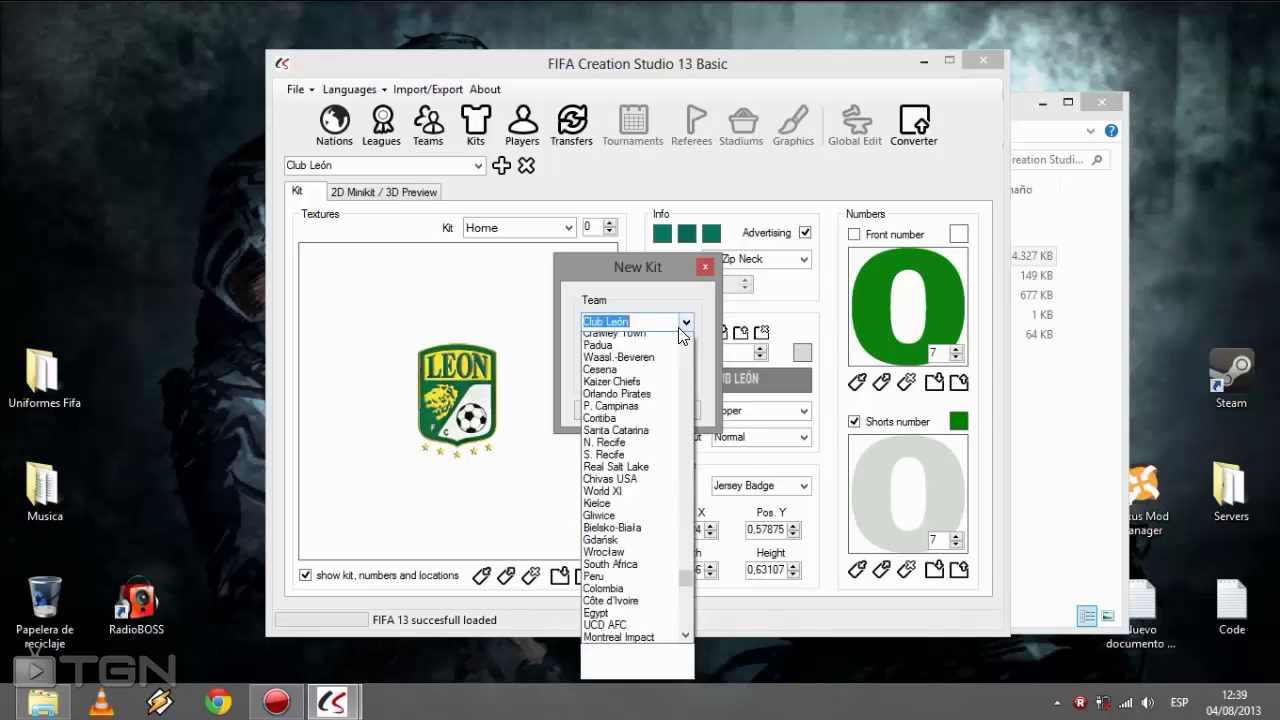
pyautogui.scroll(-3, 686, 400)
pyautogui.click(636, 342)
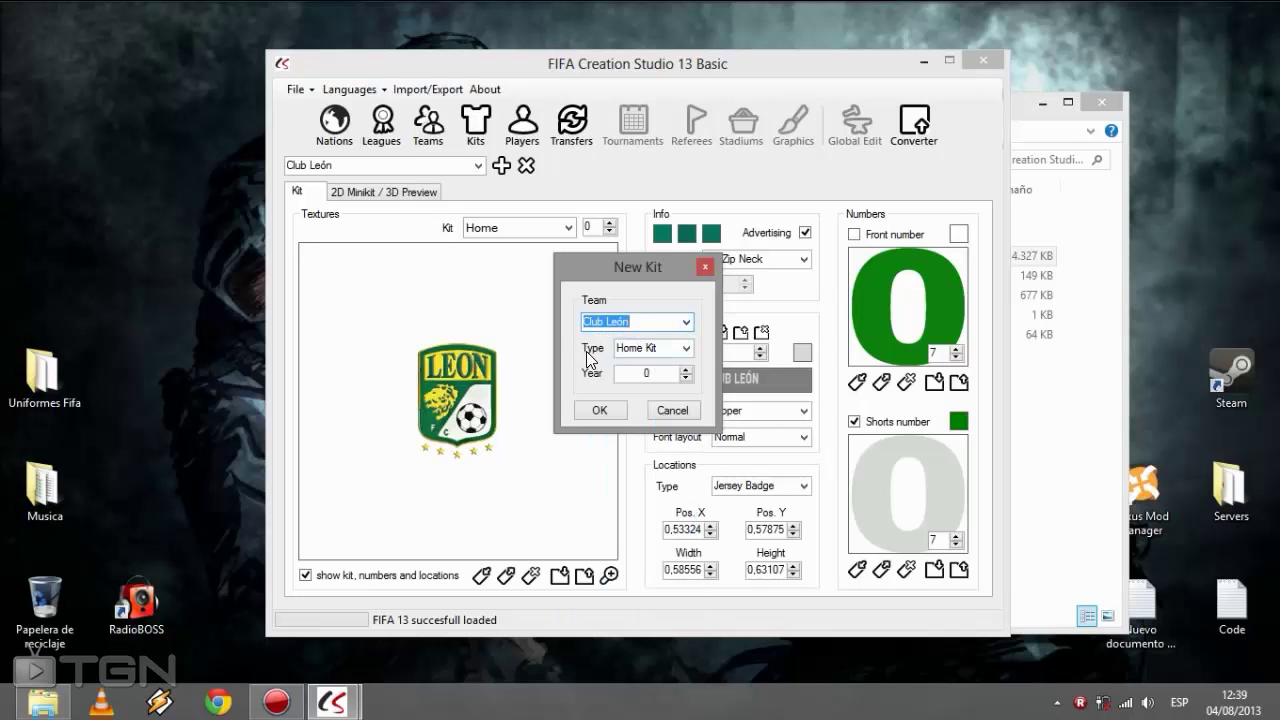
pyautogui.click(685, 350)
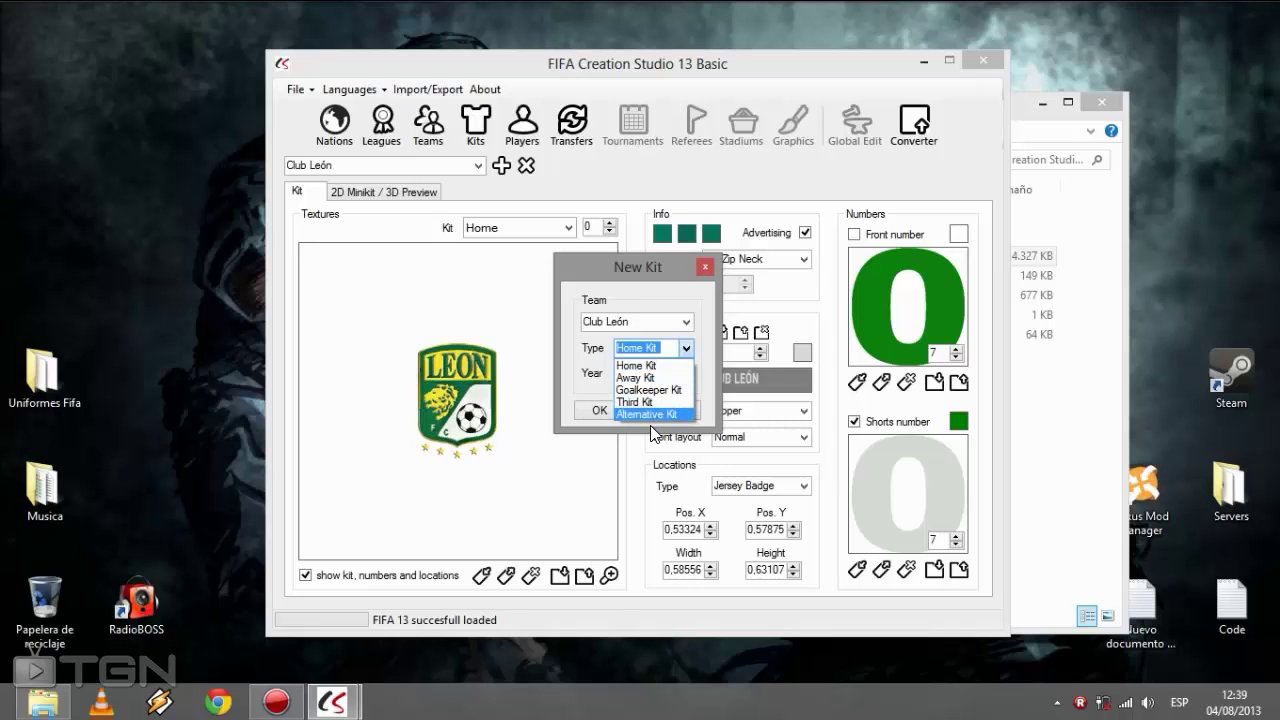
pyautogui.click(652, 390)
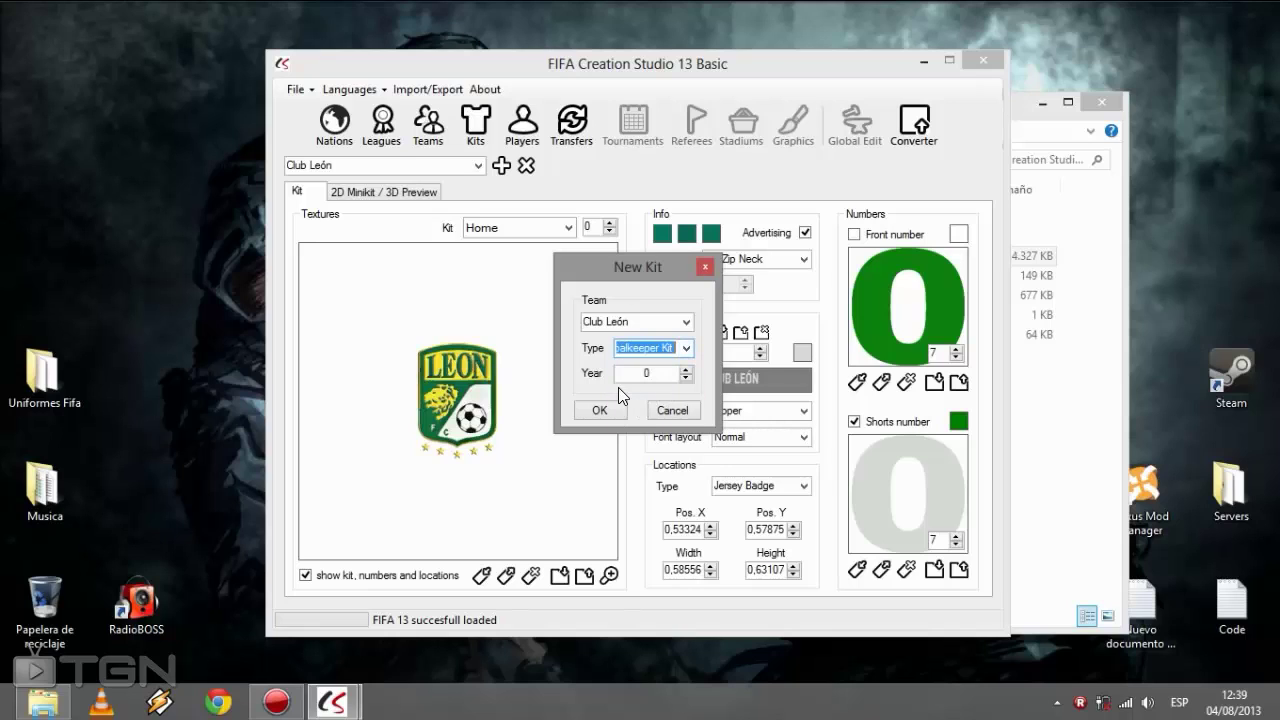
pyautogui.click(600, 409)
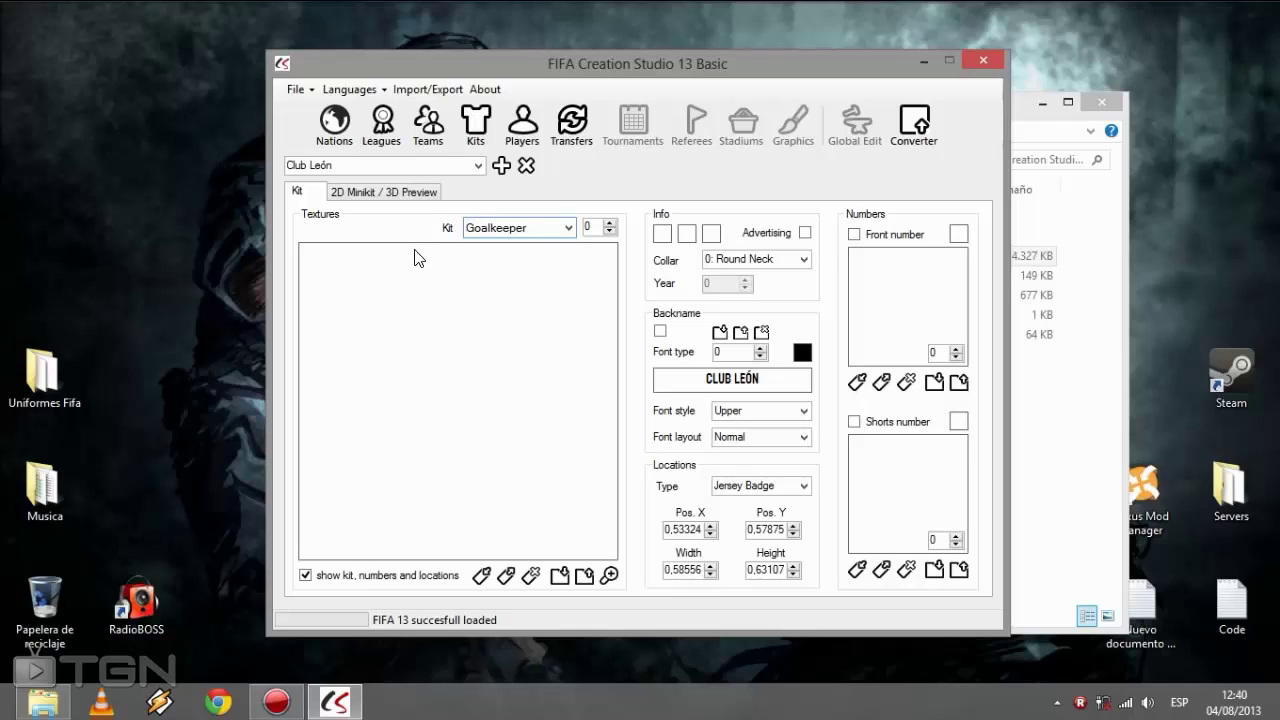
# Import the v0n7 crest image from Nueva carpeta > Kits > Leon as the goalkeeper kit's first texture.
pyautogui.click(557, 578)
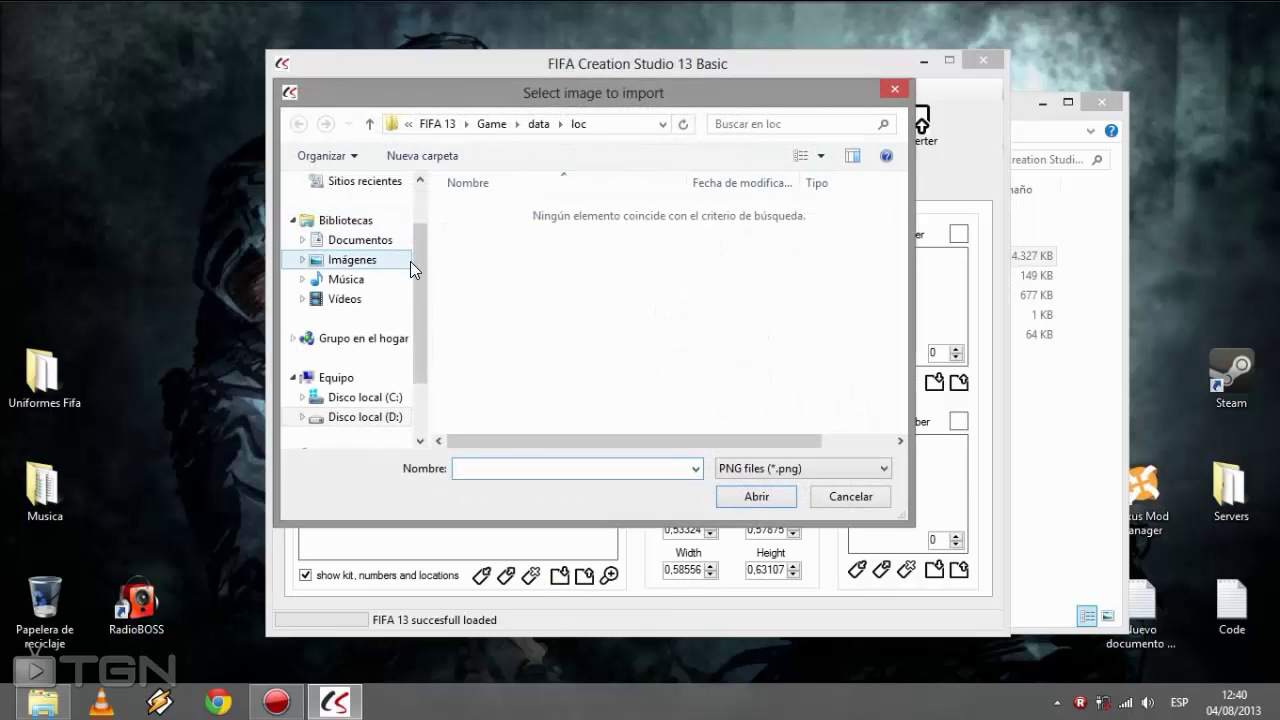
pyautogui.click(336, 229)
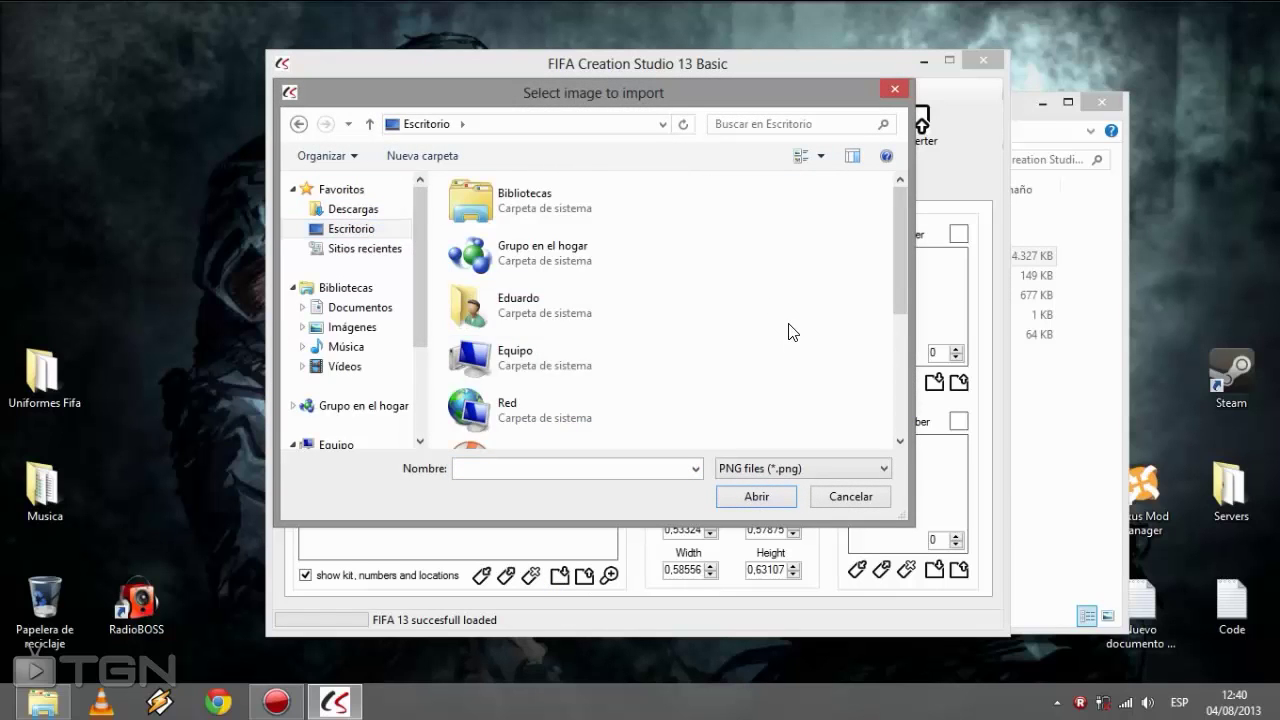
pyautogui.scroll(-5, 790, 325)
pyautogui.doubleClick(580, 320)
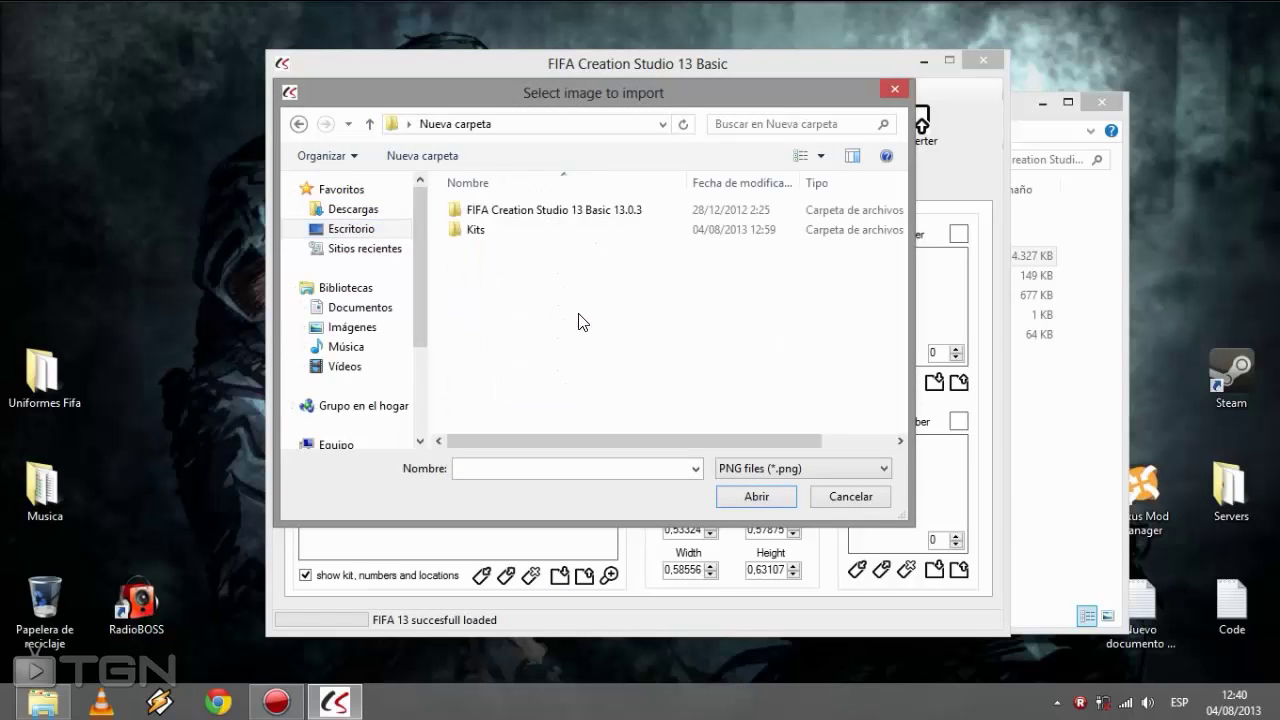
pyautogui.doubleClick(490, 232)
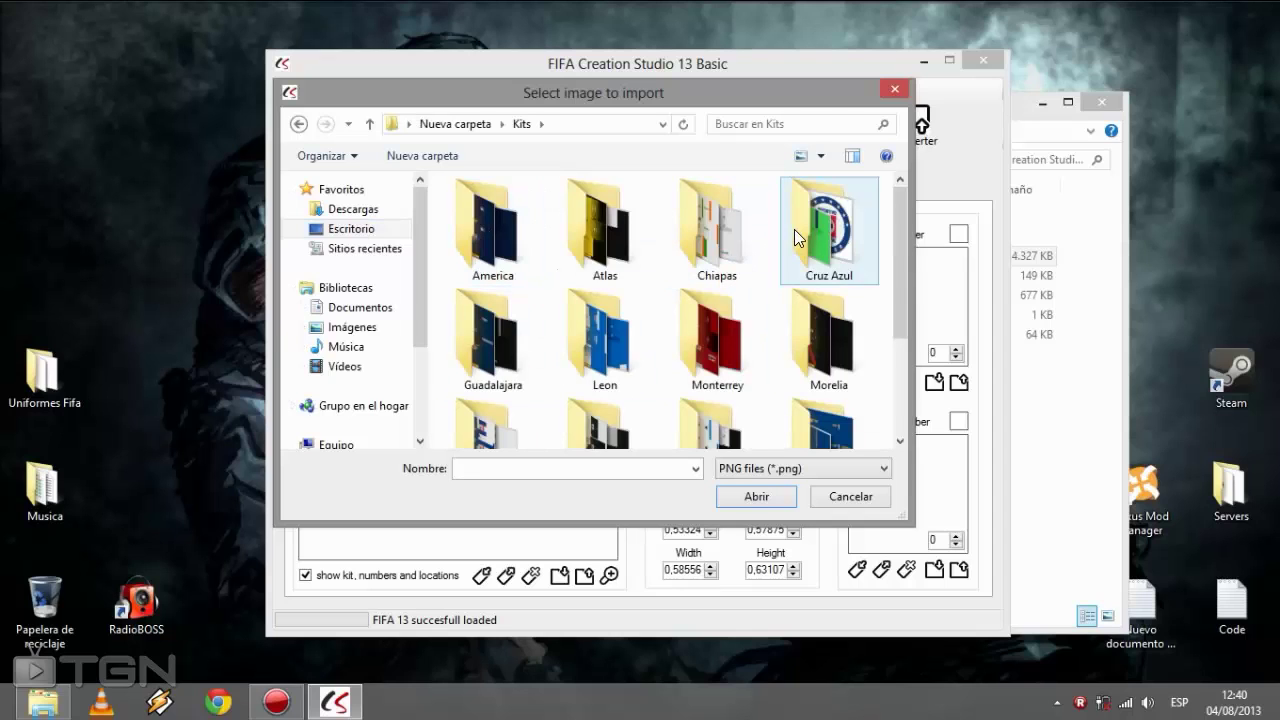
pyautogui.doubleClick(605, 360)
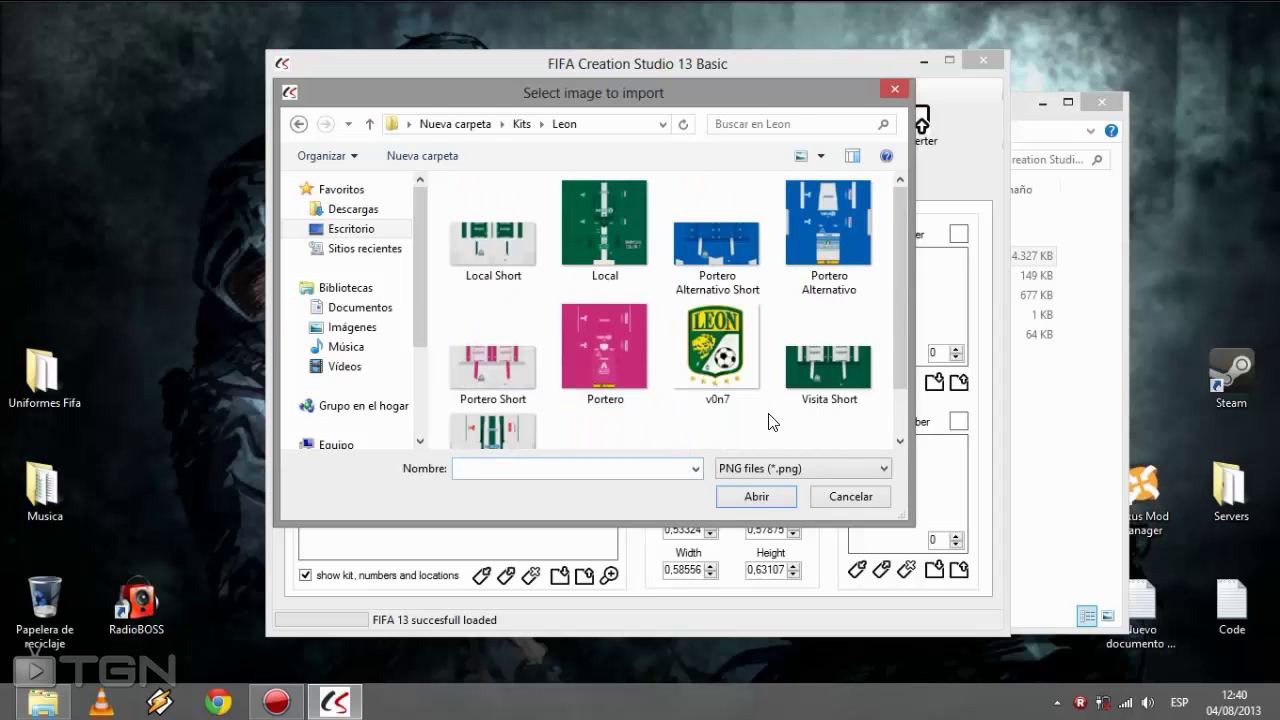
pyautogui.doubleClick(706, 358)
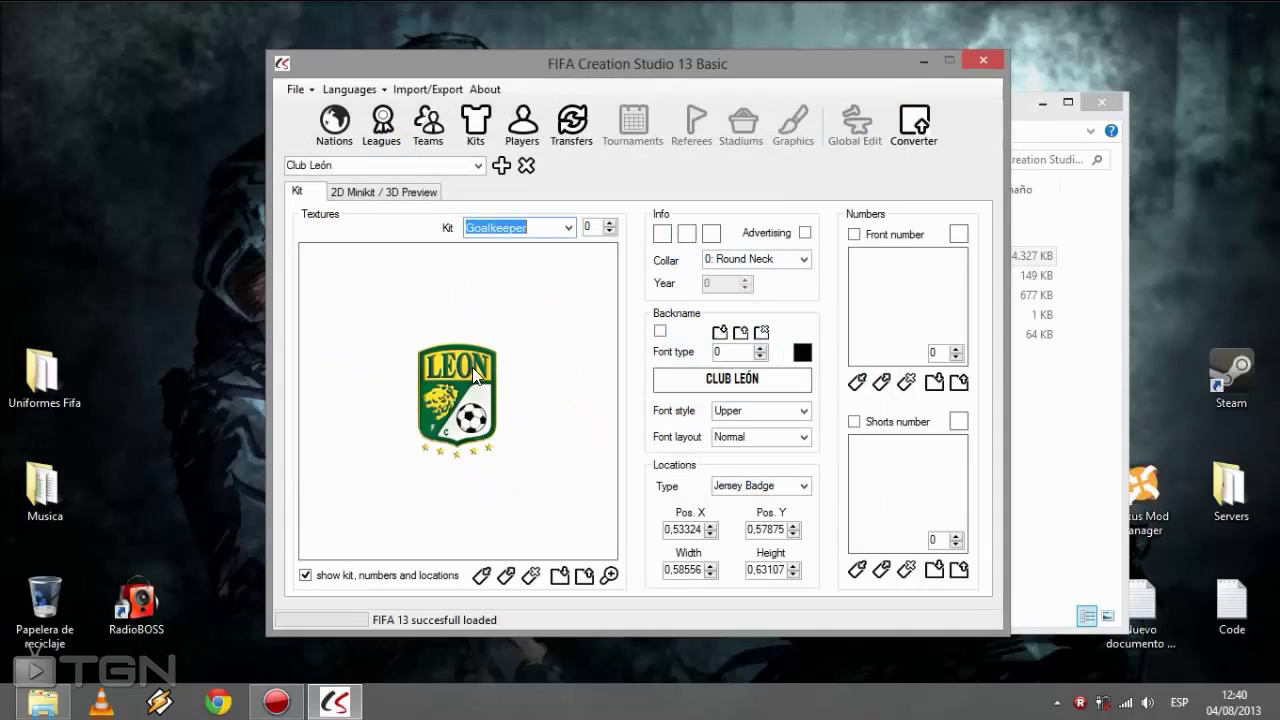
# Import the Portero Alternativo image as texture 1 of Club León's goalkeeper kit.
pyautogui.click(592, 232)
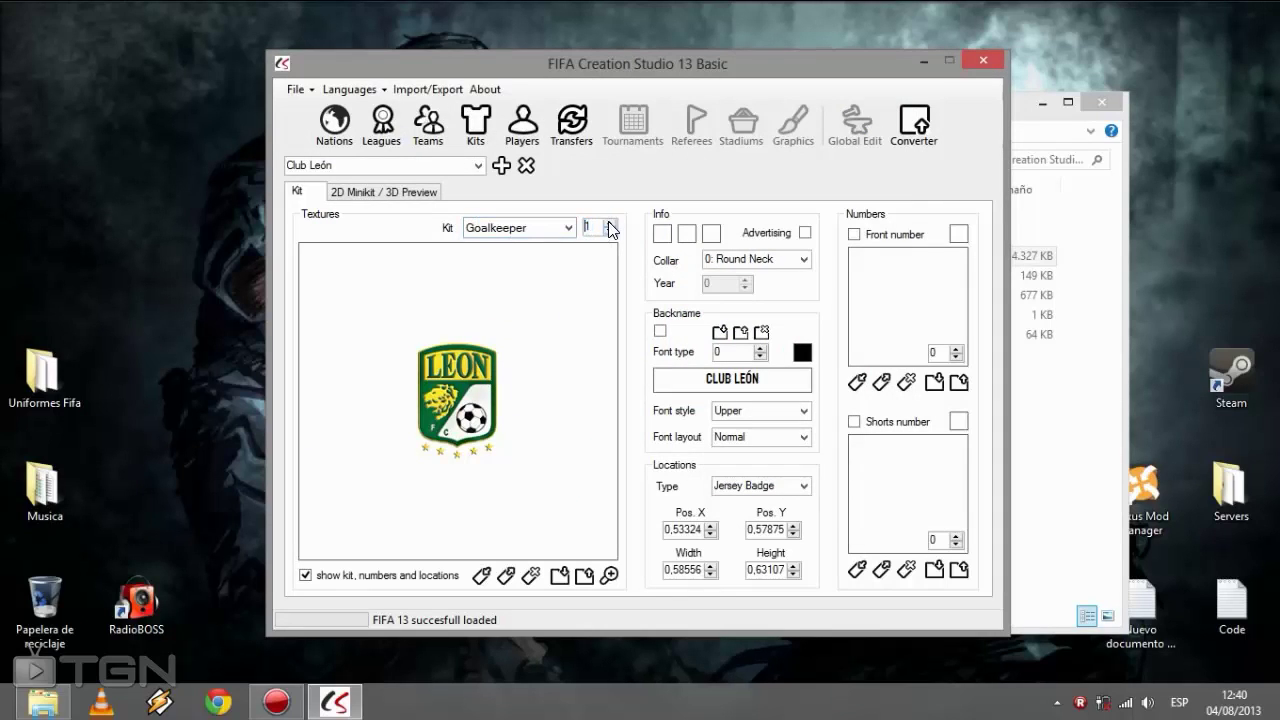
pyautogui.click(559, 578)
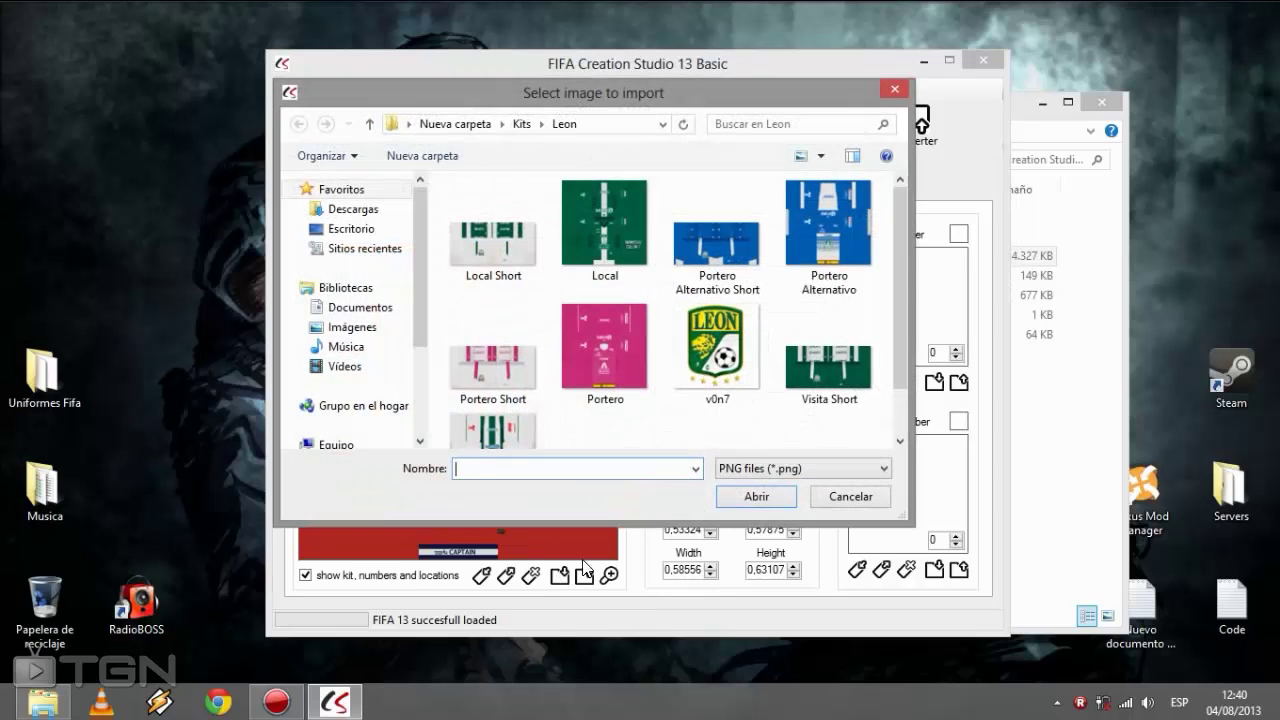
pyautogui.doubleClick(810, 243)
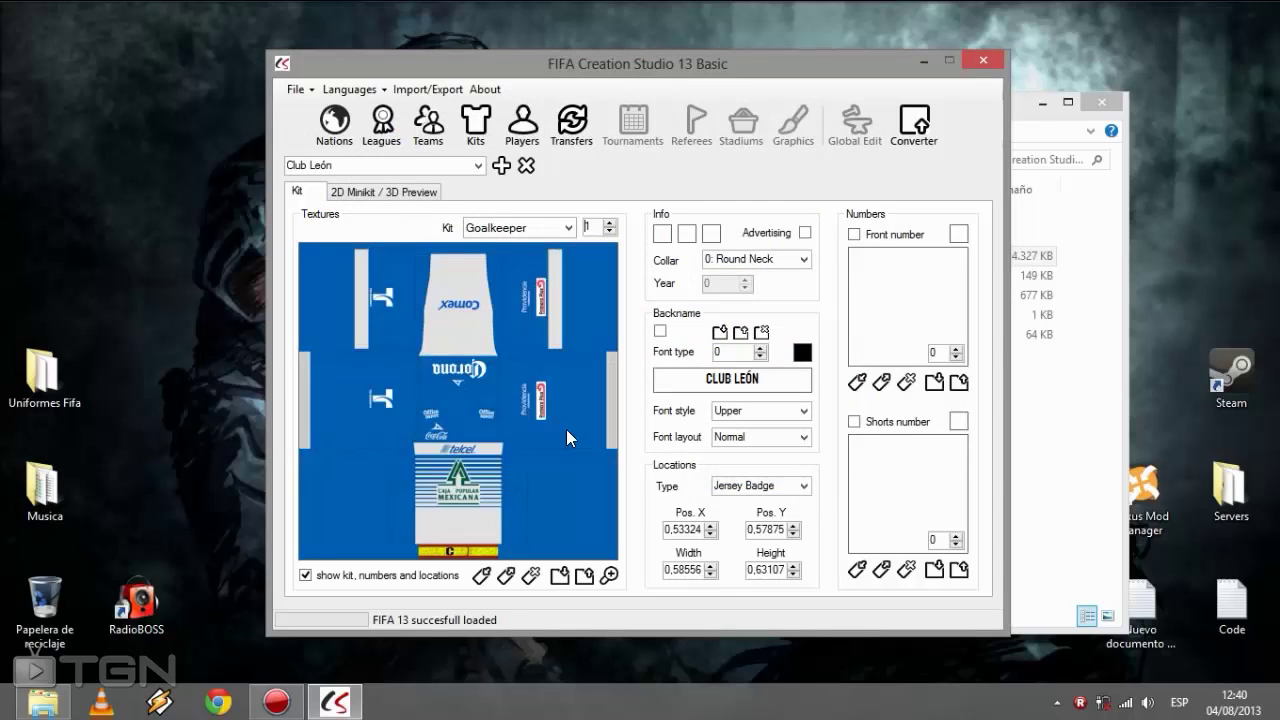
# Import the Portero Alternativo Short image as texture 3 of the goalkeeper kit.
pyautogui.click(610, 223)
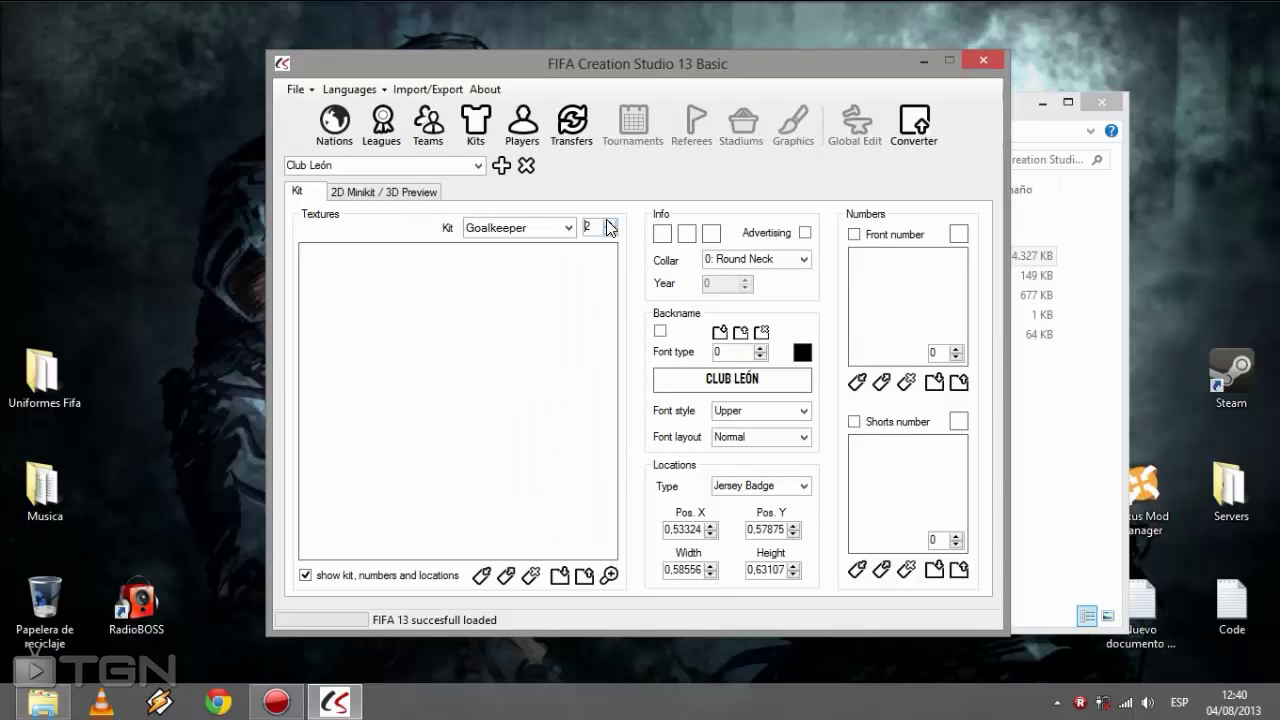
pyautogui.click(610, 223)
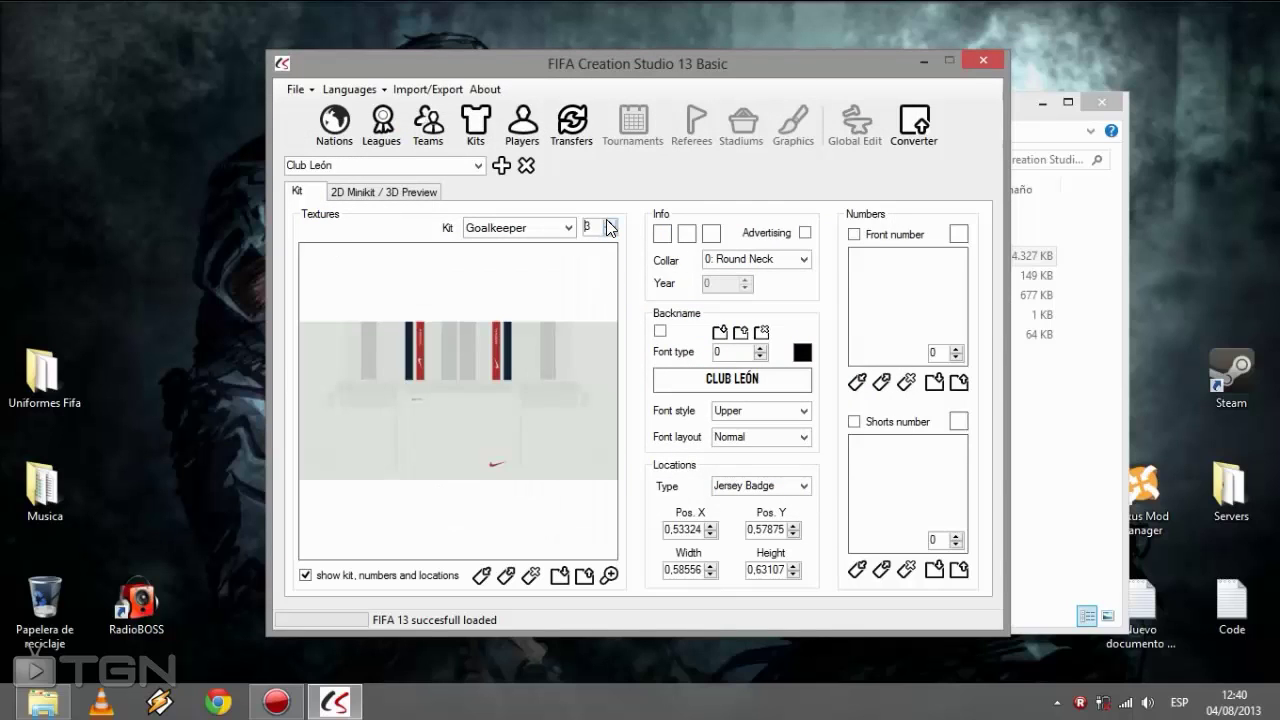
pyautogui.click(559, 577)
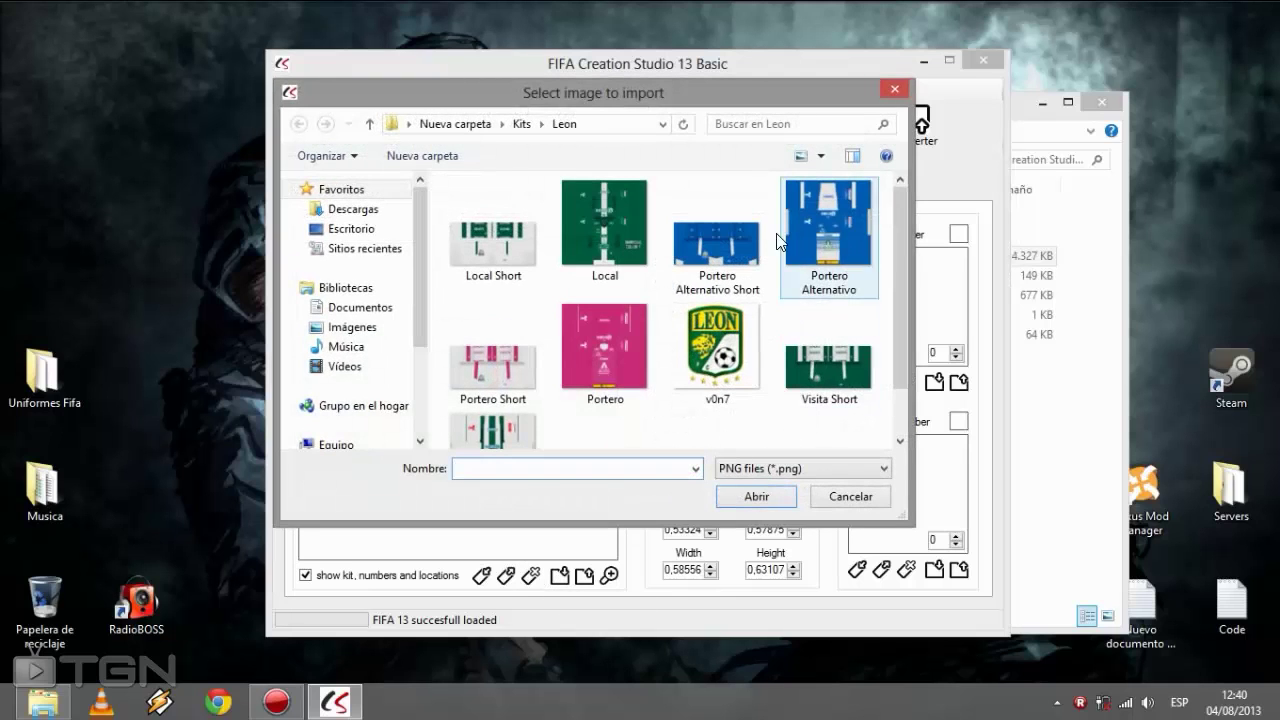
pyautogui.doubleClick(717, 245)
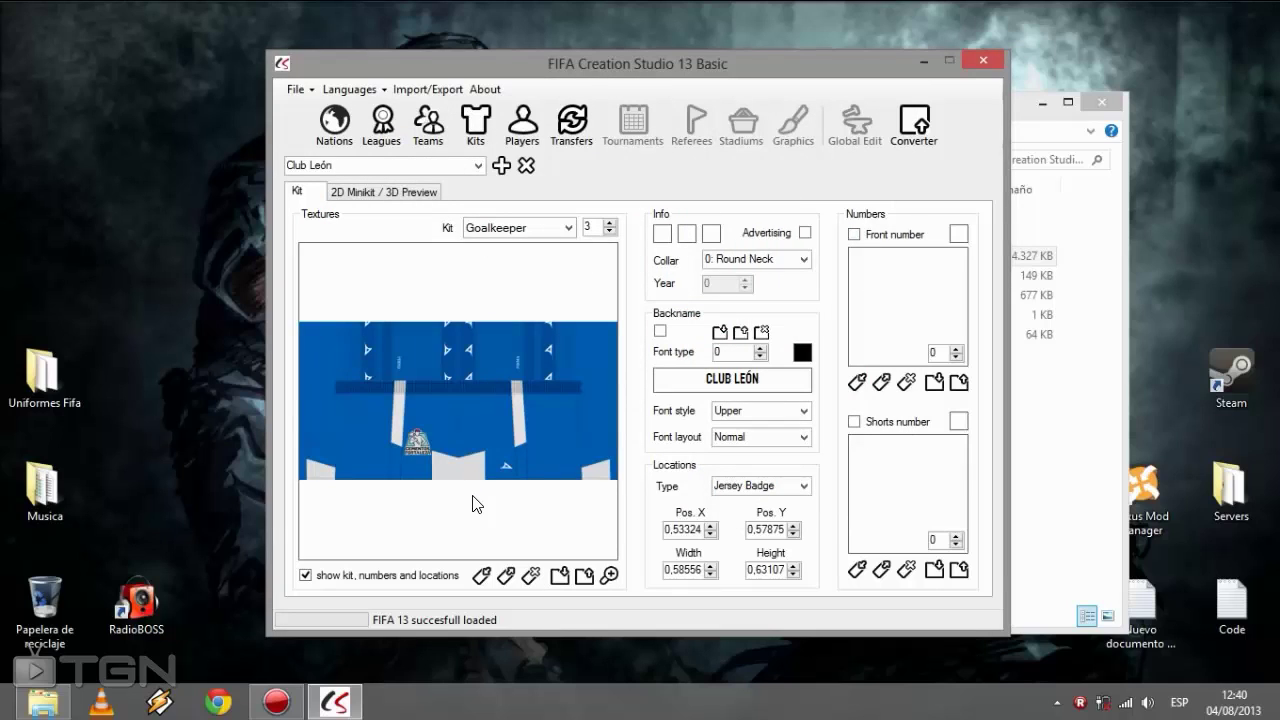
# Switch to Club León's Away kit and replace its texture 0 with the v0n7 crest image.
pyautogui.click(569, 229)
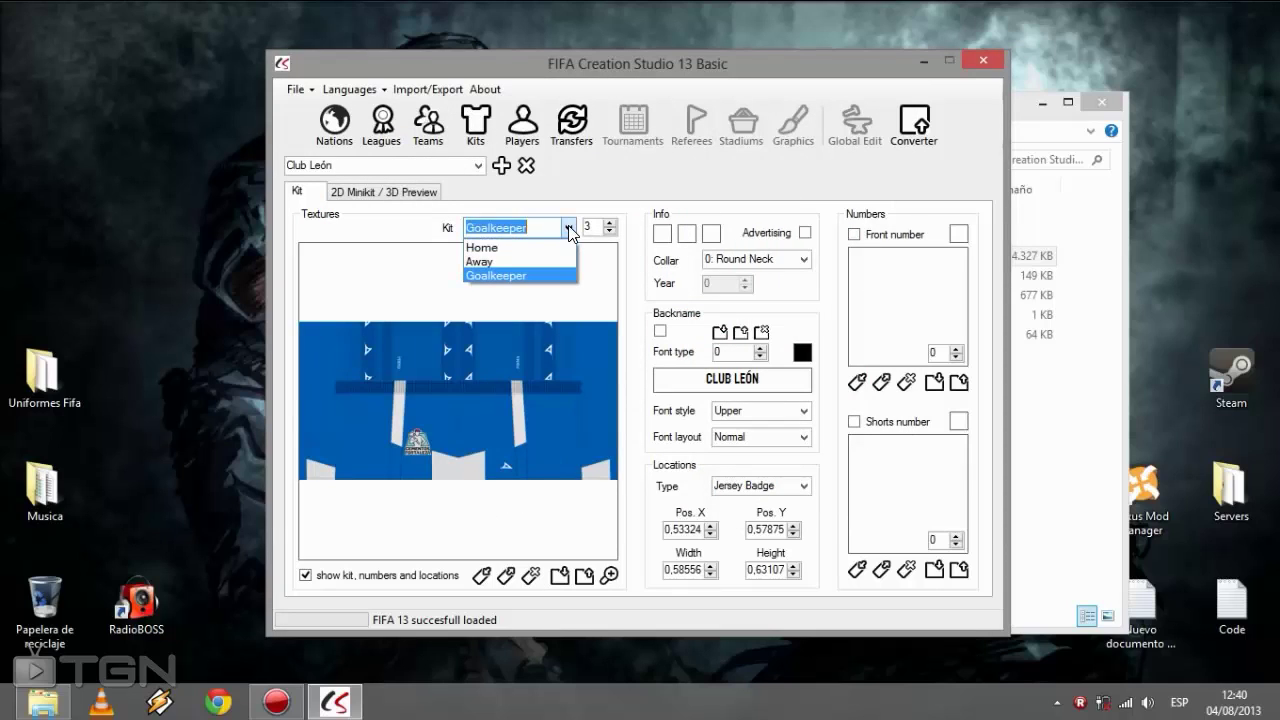
pyautogui.click(500, 259)
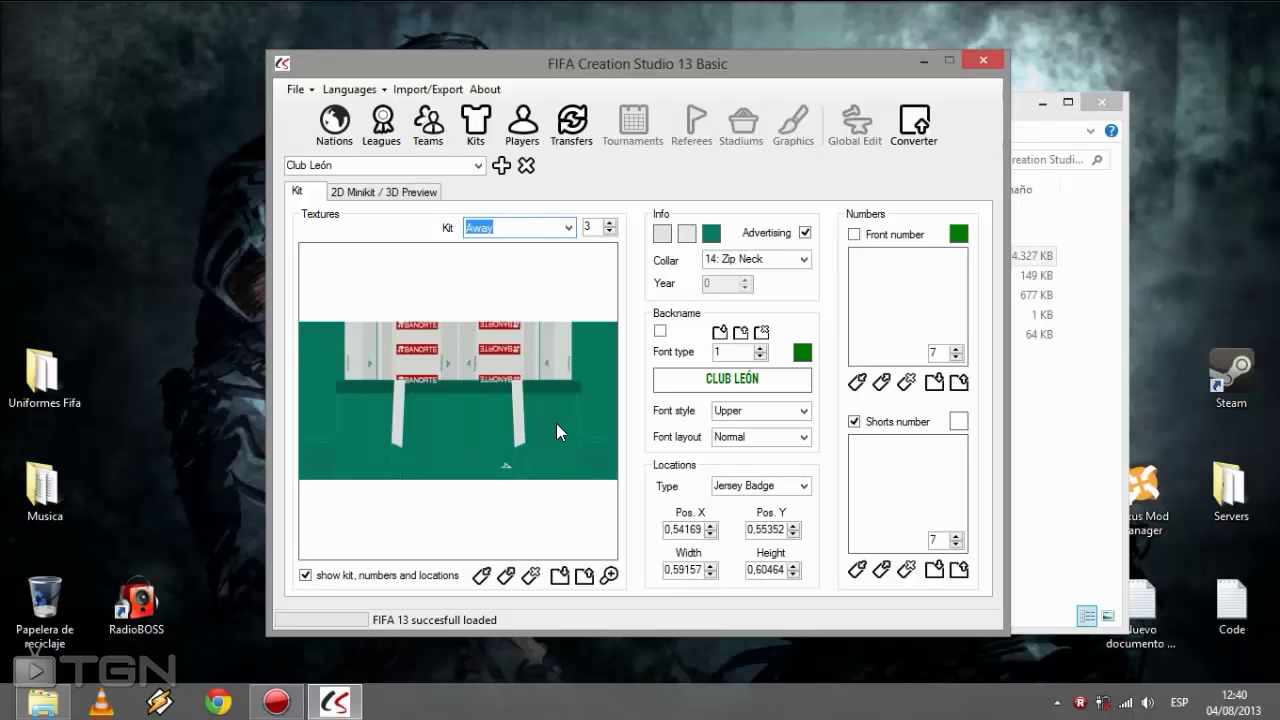
pyautogui.click(608, 232)
pyautogui.click(608, 232)
pyautogui.click(608, 232)
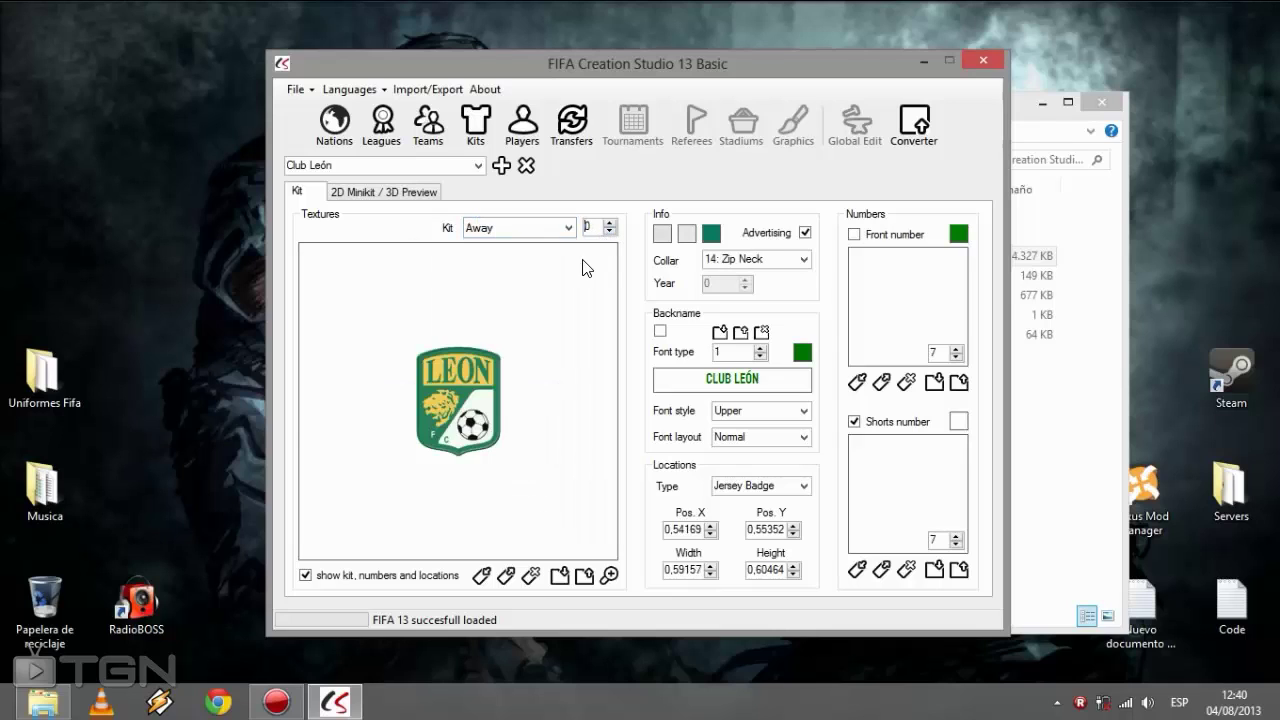
pyautogui.click(557, 580)
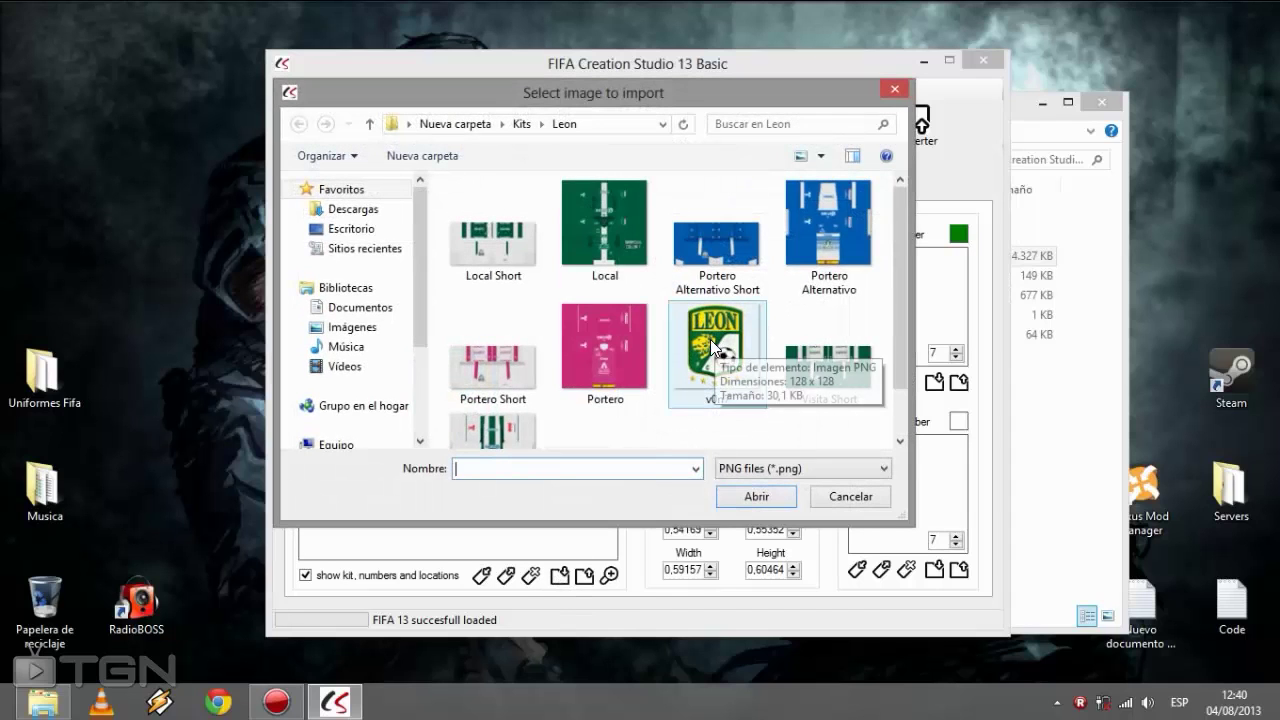
pyautogui.doubleClick(714, 347)
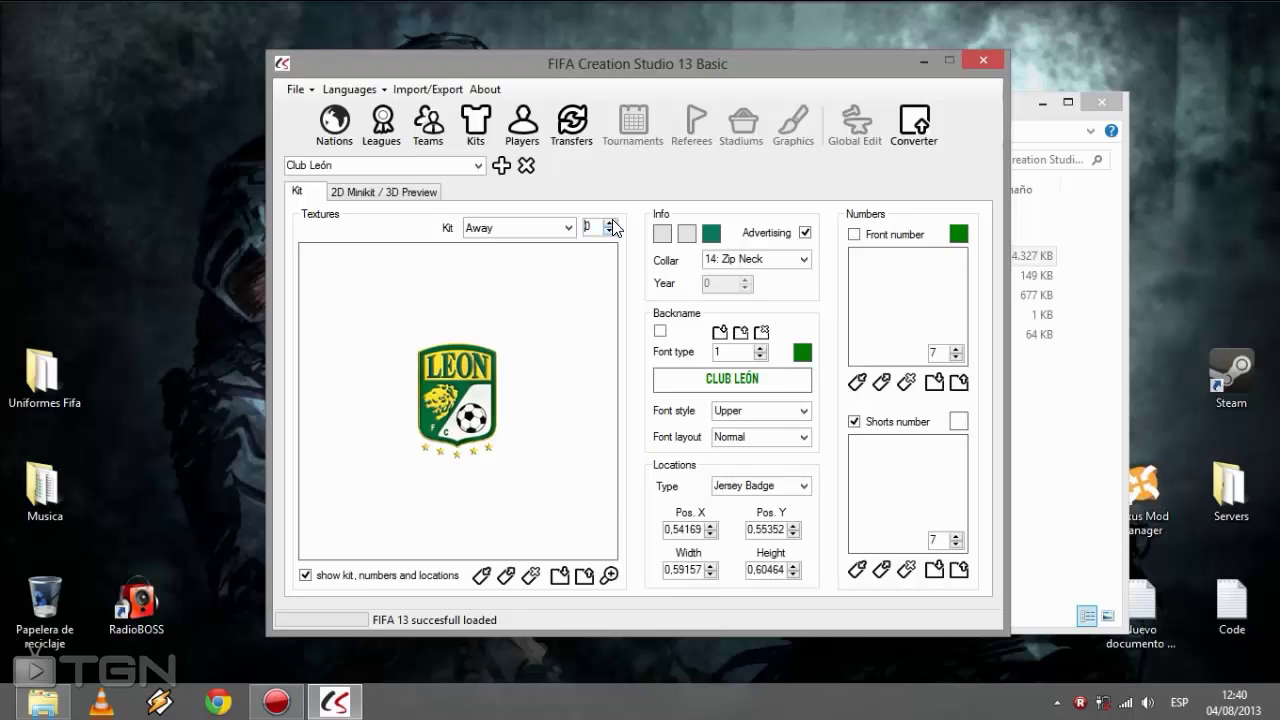
# Replace texture 1 of the Away kit with the Visita image.
pyautogui.click(610, 223)
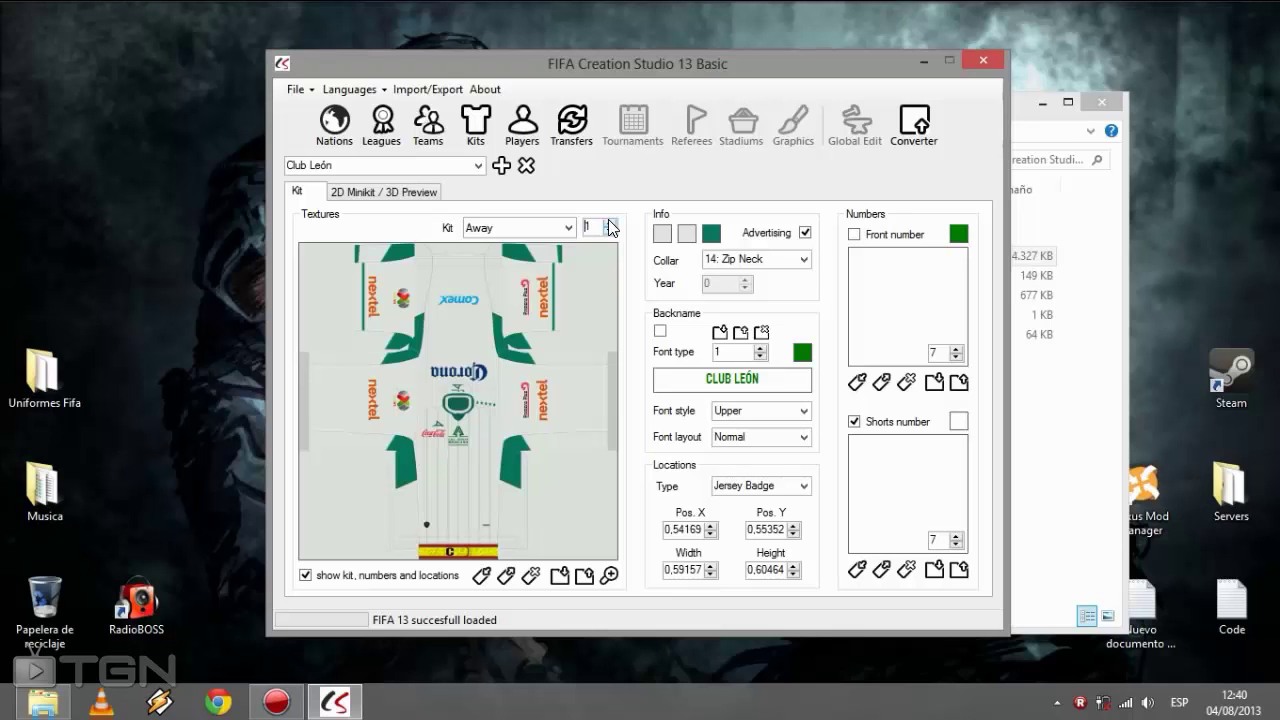
pyautogui.click(559, 577)
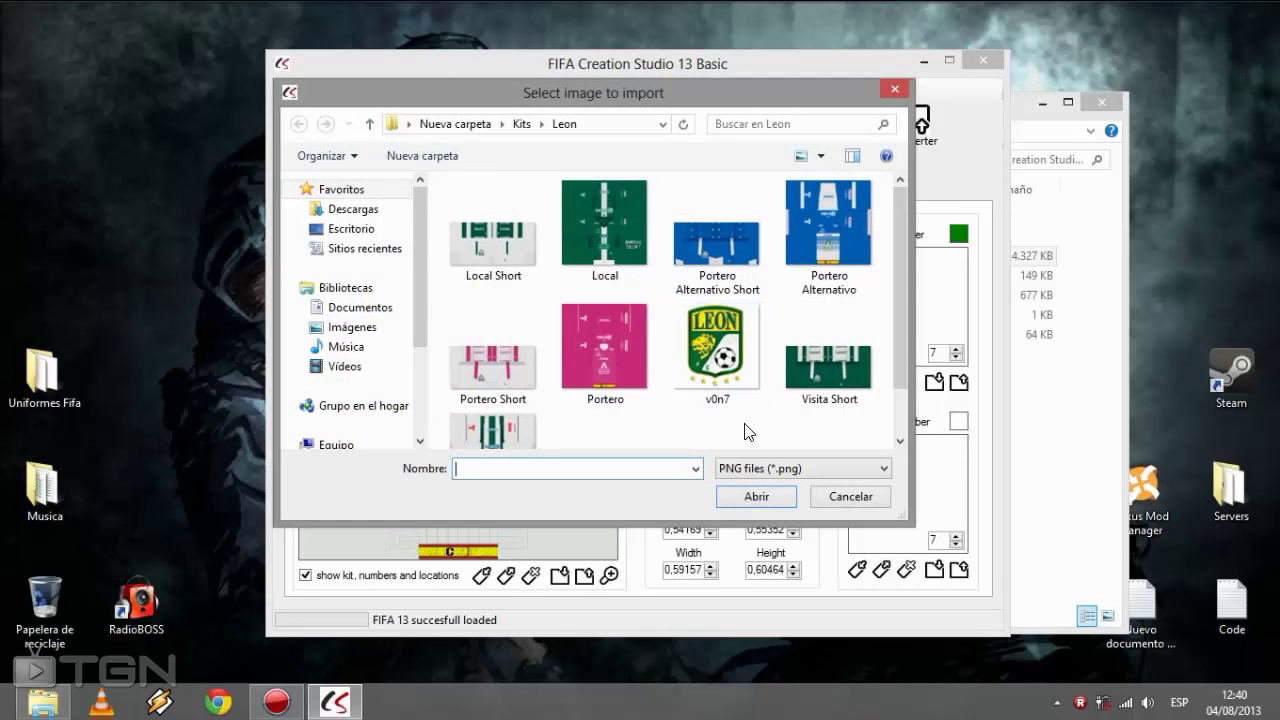
pyautogui.scroll(-1, 620, 428)
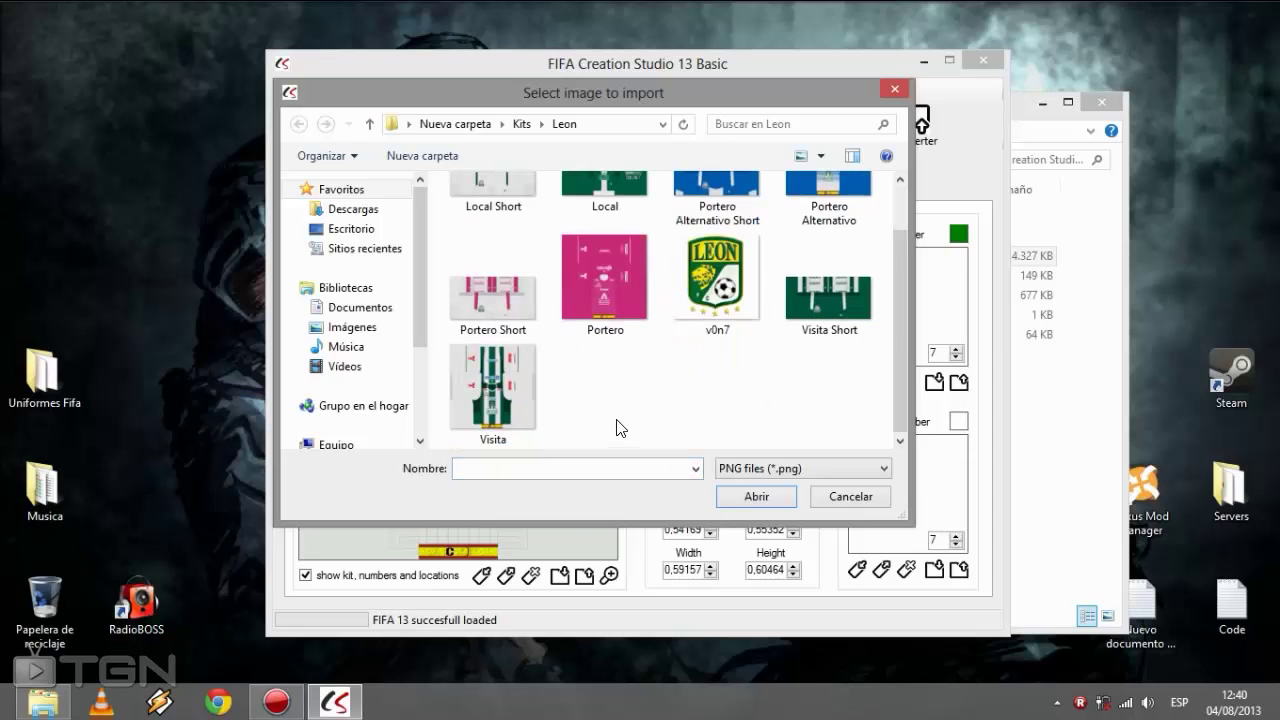
pyautogui.doubleClick(516, 407)
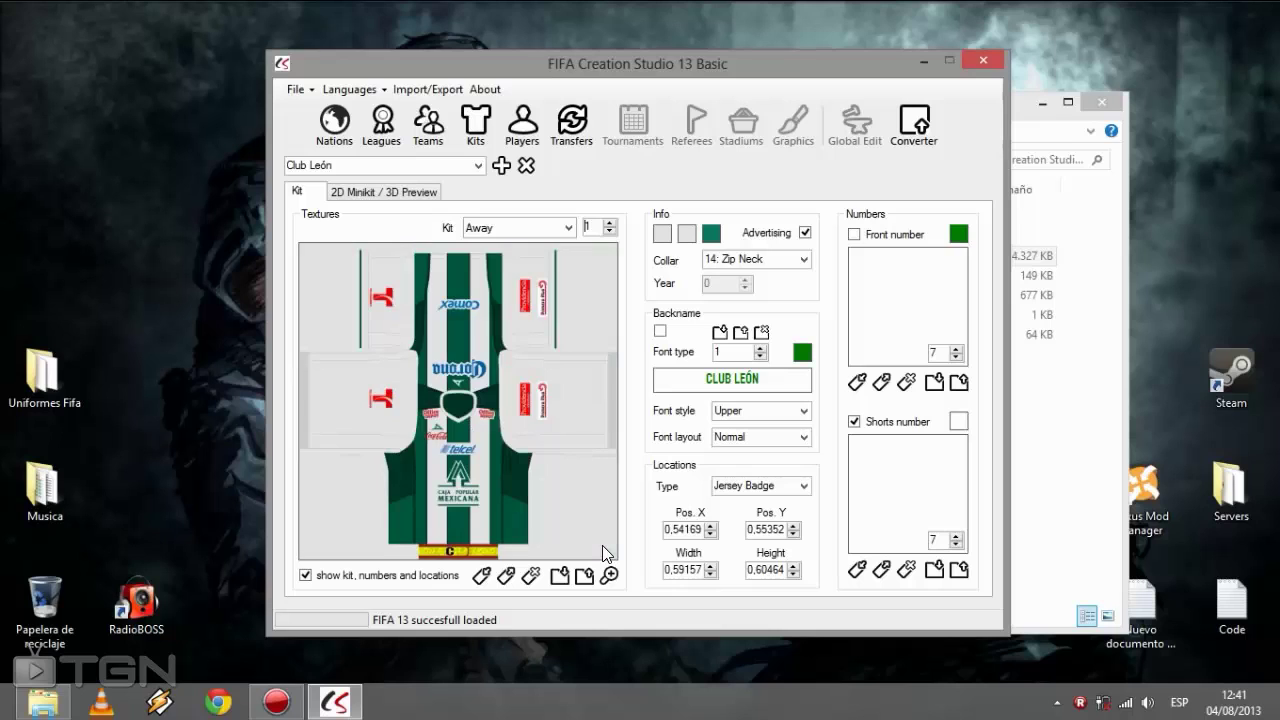
# Replace texture 3 of the Away kit with the Visita Short image.
pyautogui.click(610, 224)
pyautogui.click(610, 224)
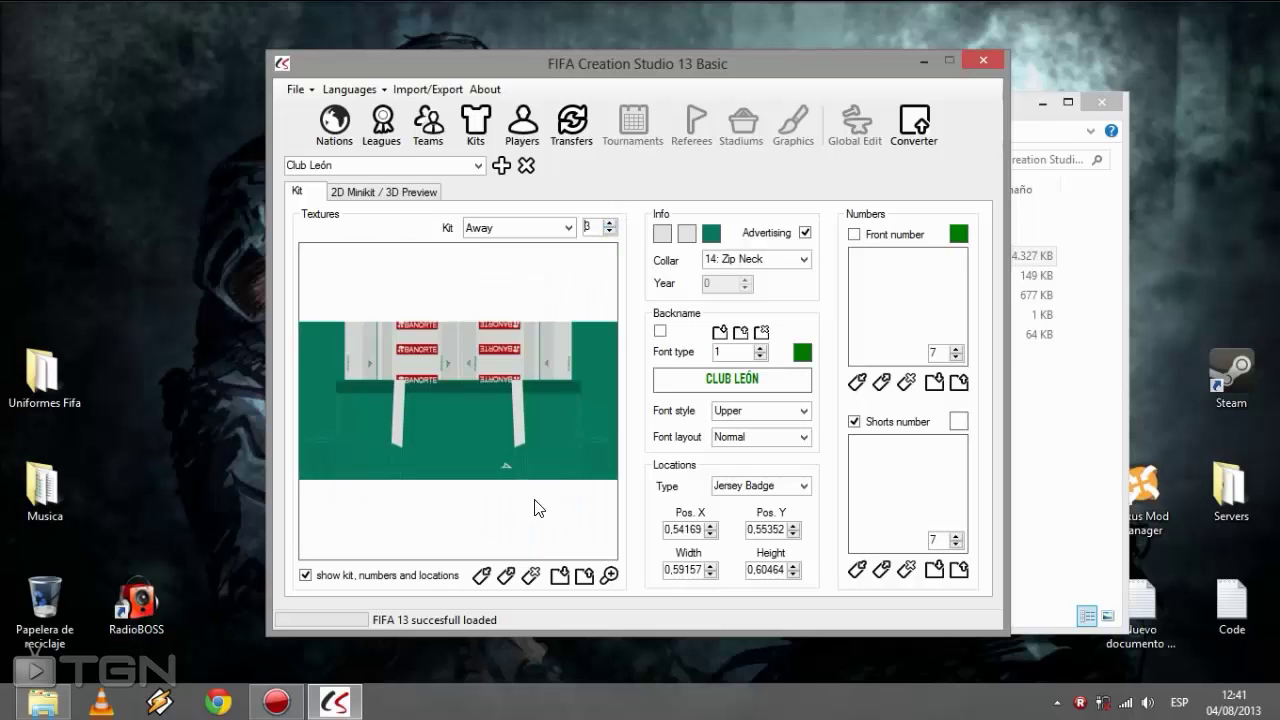
pyautogui.click(559, 576)
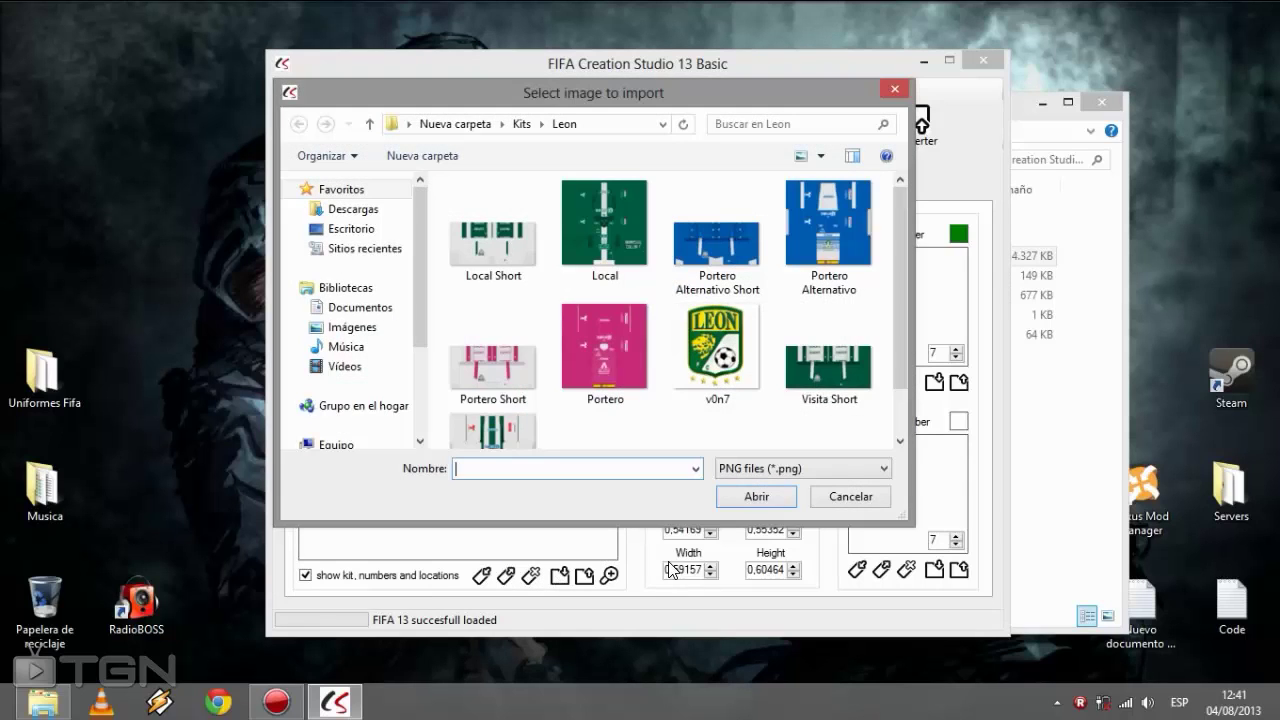
pyautogui.click(810, 379)
pyautogui.doubleClick(810, 379)
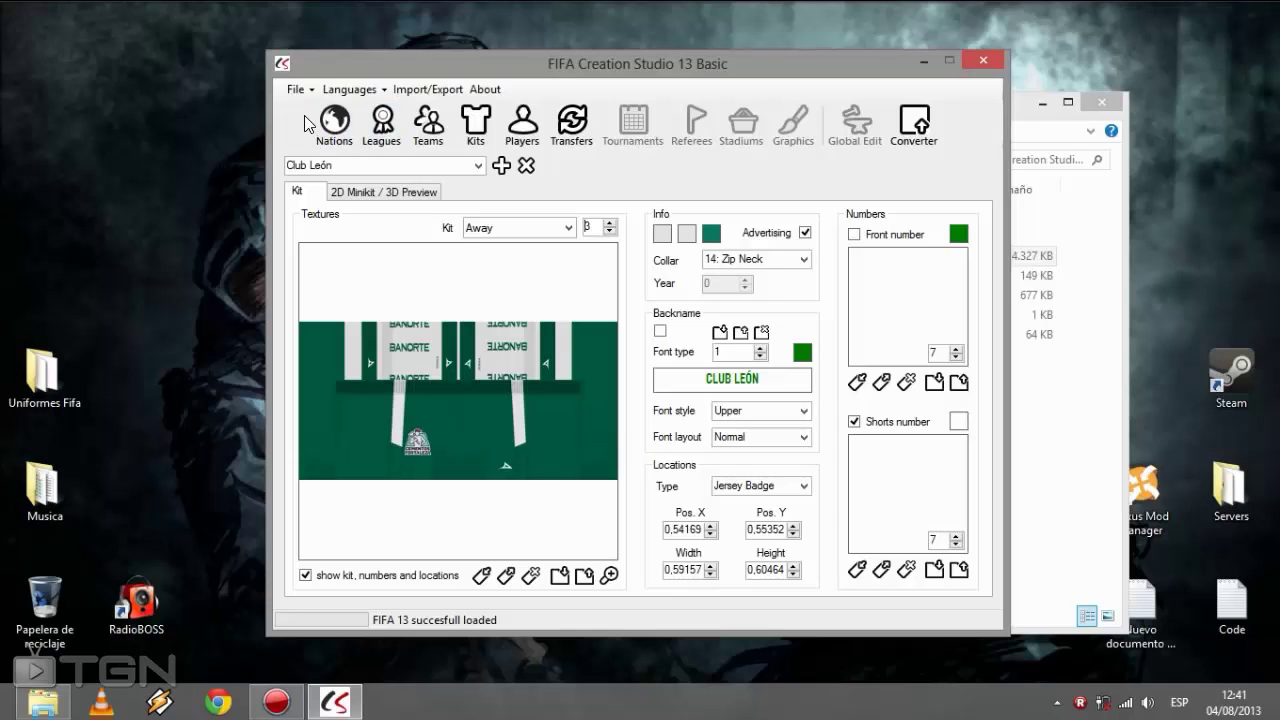
# Save the kit changes to FIFA 13 and close the kit editing program.
pyautogui.click(296, 87)
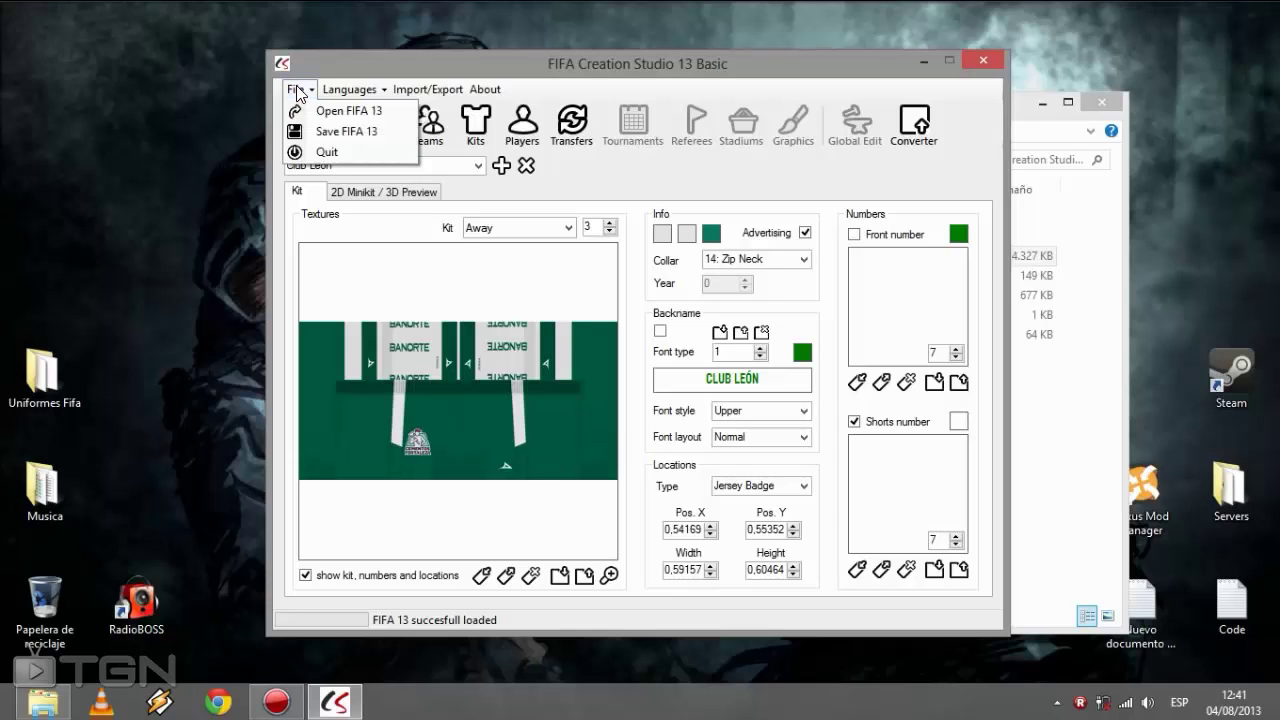
pyautogui.click(328, 134)
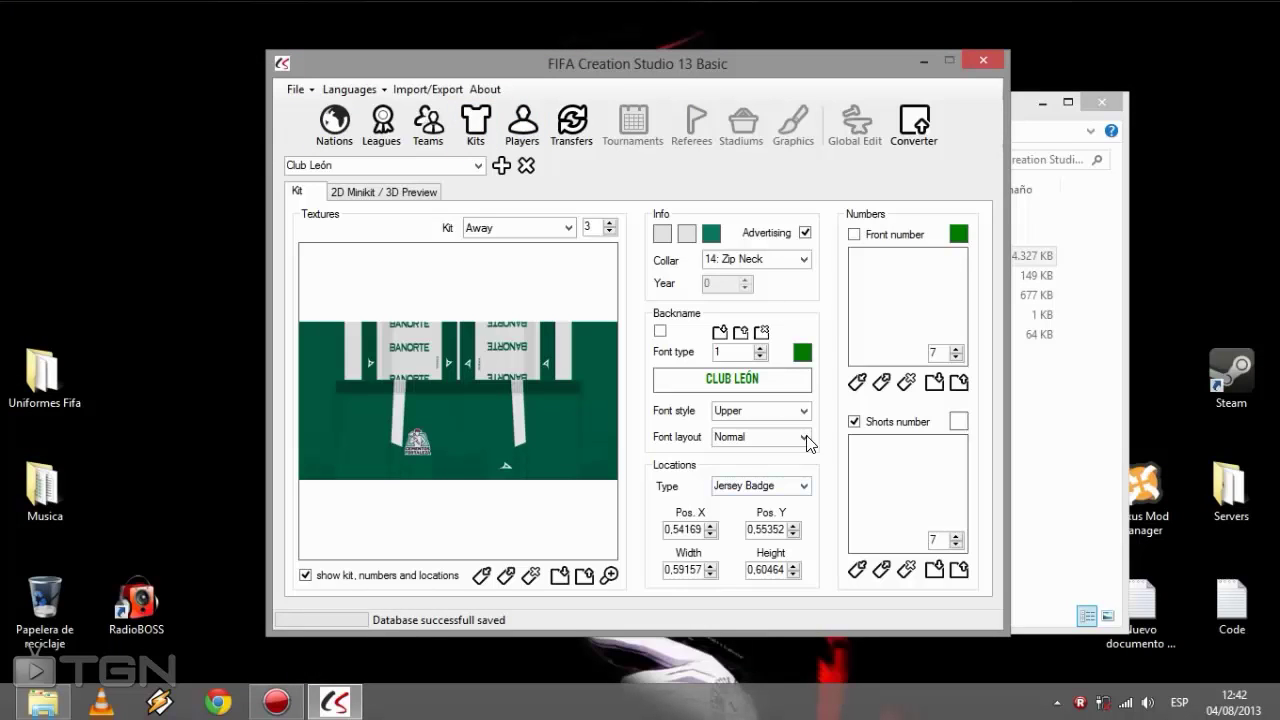
pyautogui.click(982, 62)
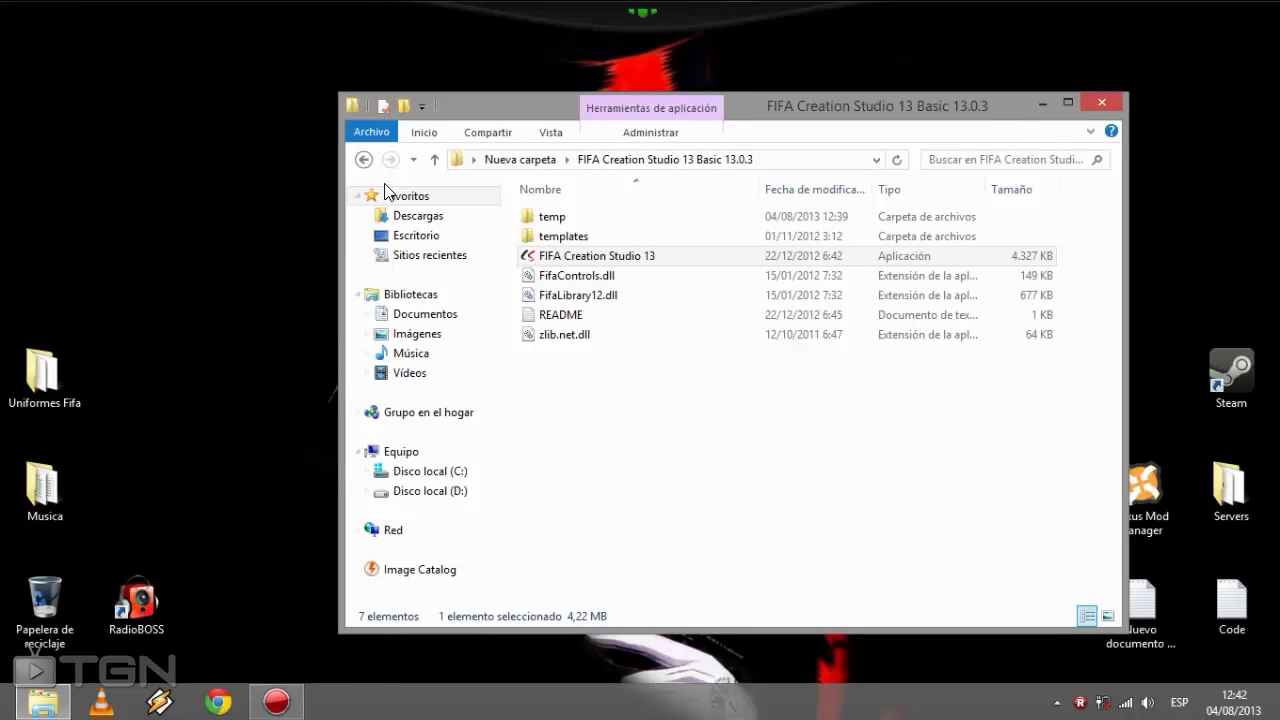
# Return to Nueva carpeta and extract the CM13_beta_0_3_1 archive into its own folder.
pyautogui.click(363, 161)
pyautogui.click(702, 450)
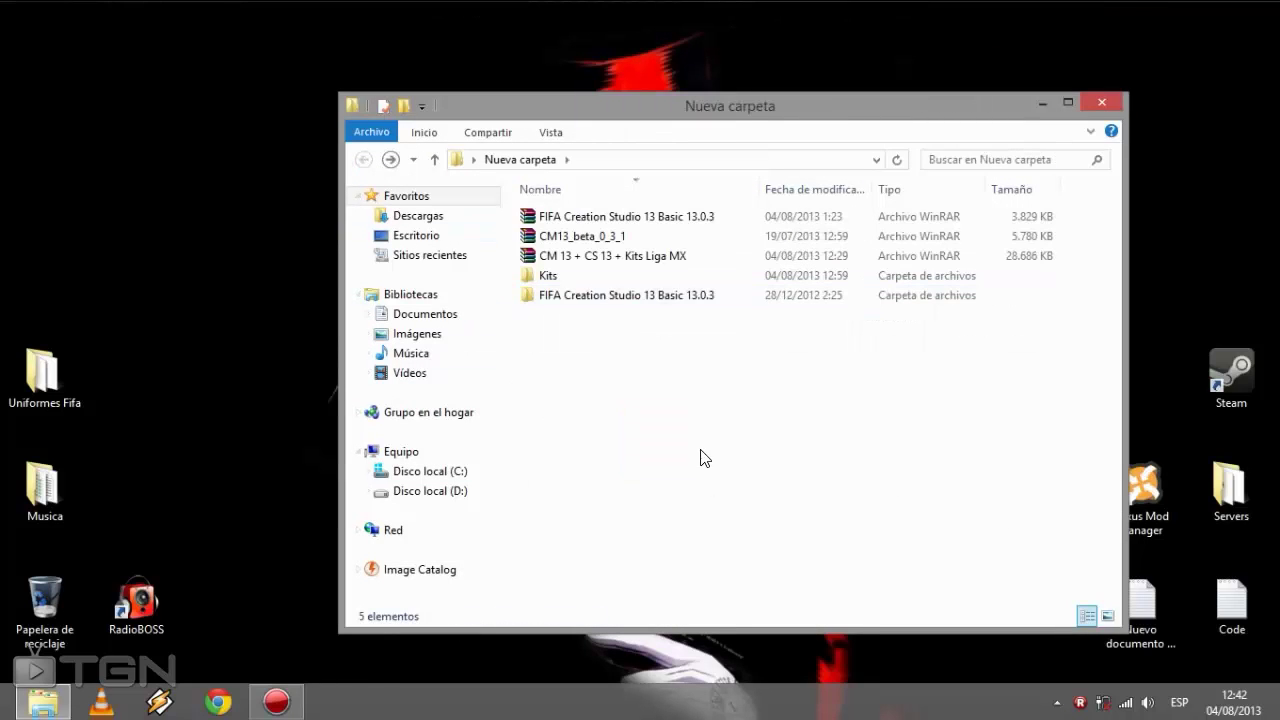
pyautogui.click(600, 237)
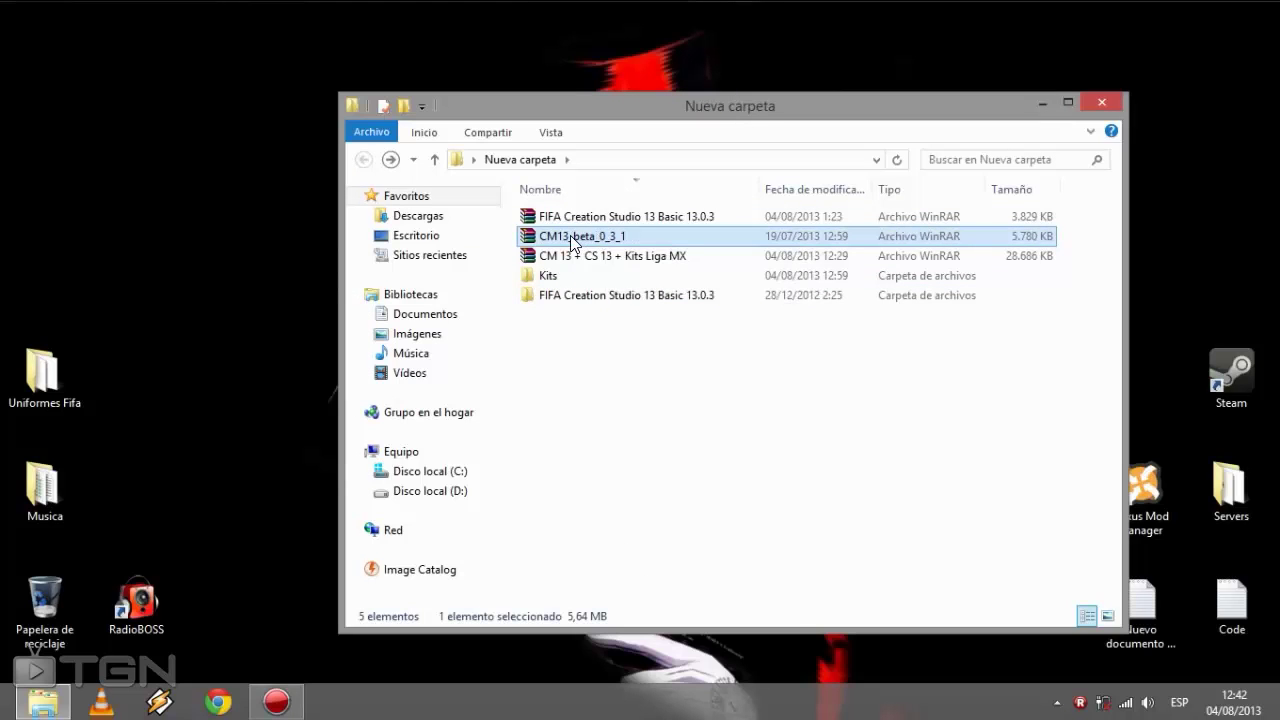
pyautogui.rightClick(572, 242)
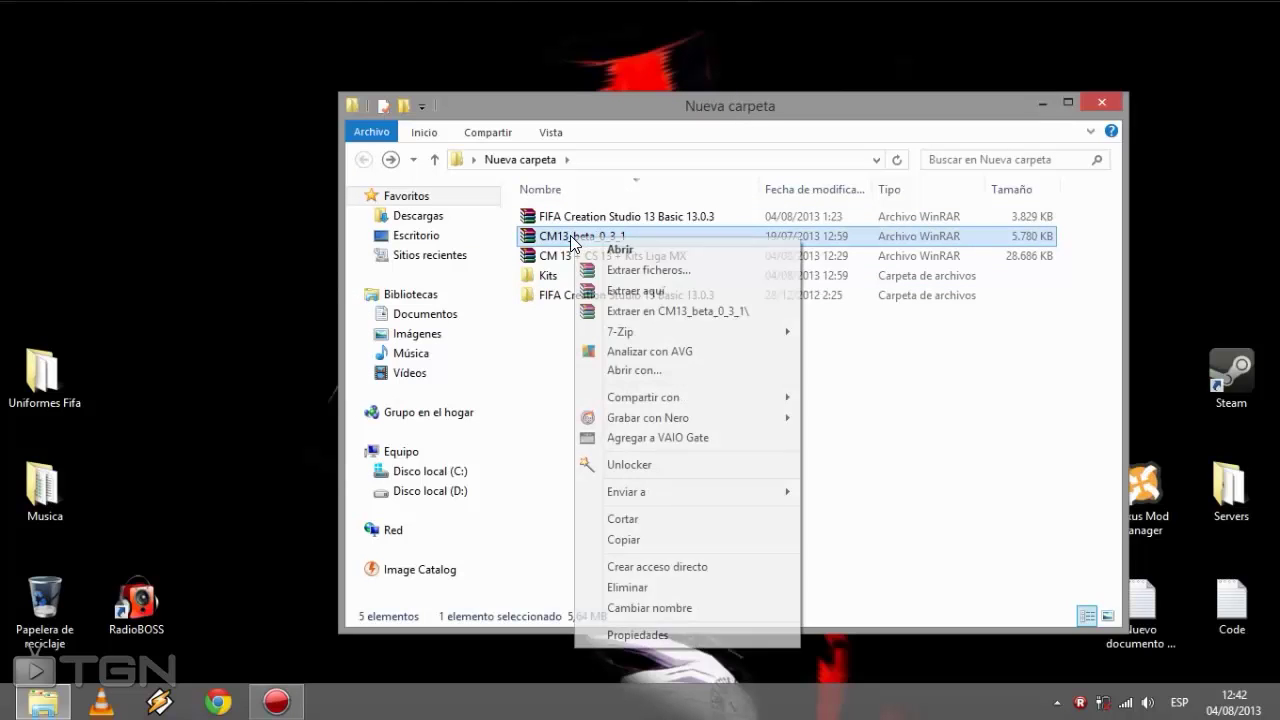
pyautogui.click(679, 311)
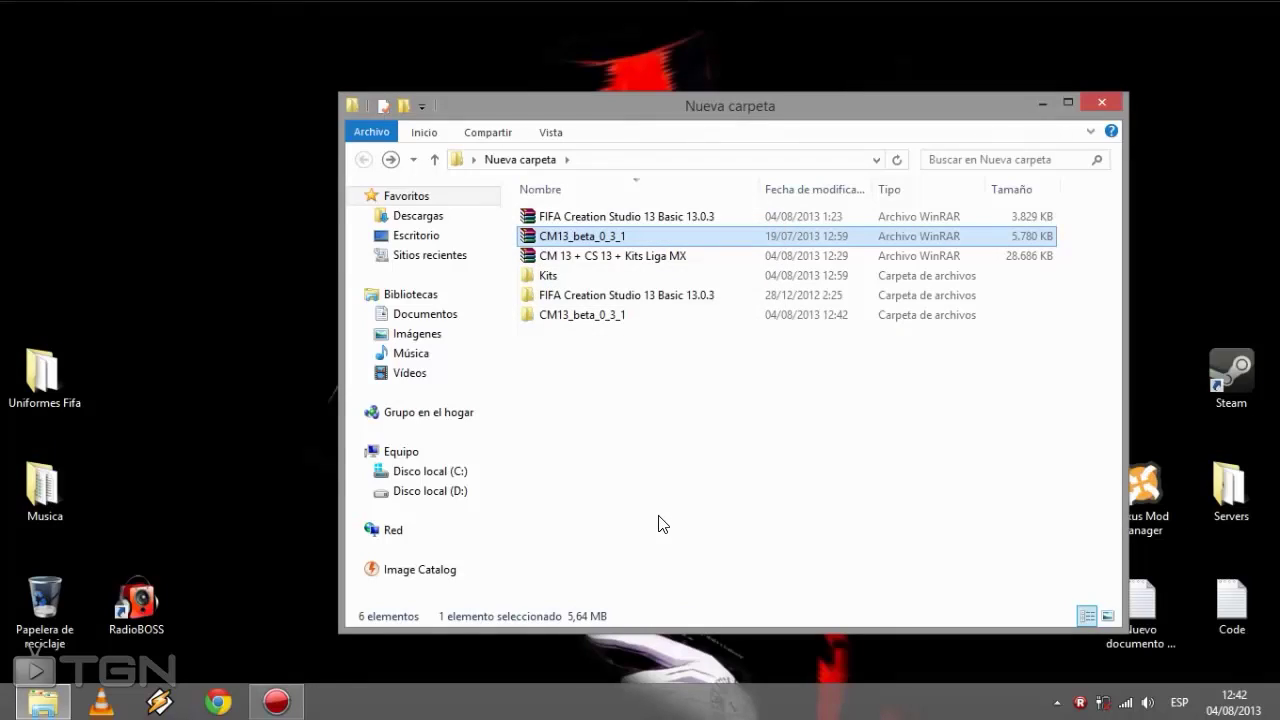
# Run CreationMaster13 from the CM13_beta_0_3_1 folder as administrator, allow it to make changes, and maximize its window.
pyautogui.doubleClick(580, 316)
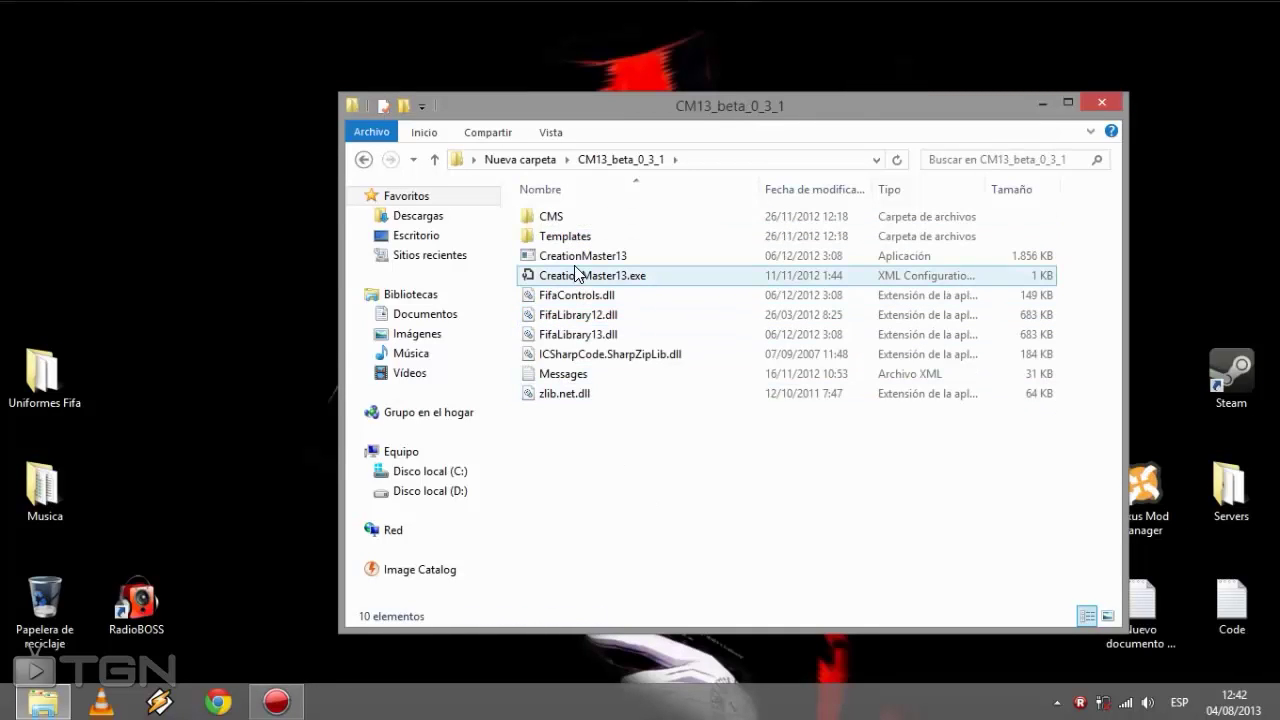
pyautogui.click(575, 258)
pyautogui.rightClick(575, 260)
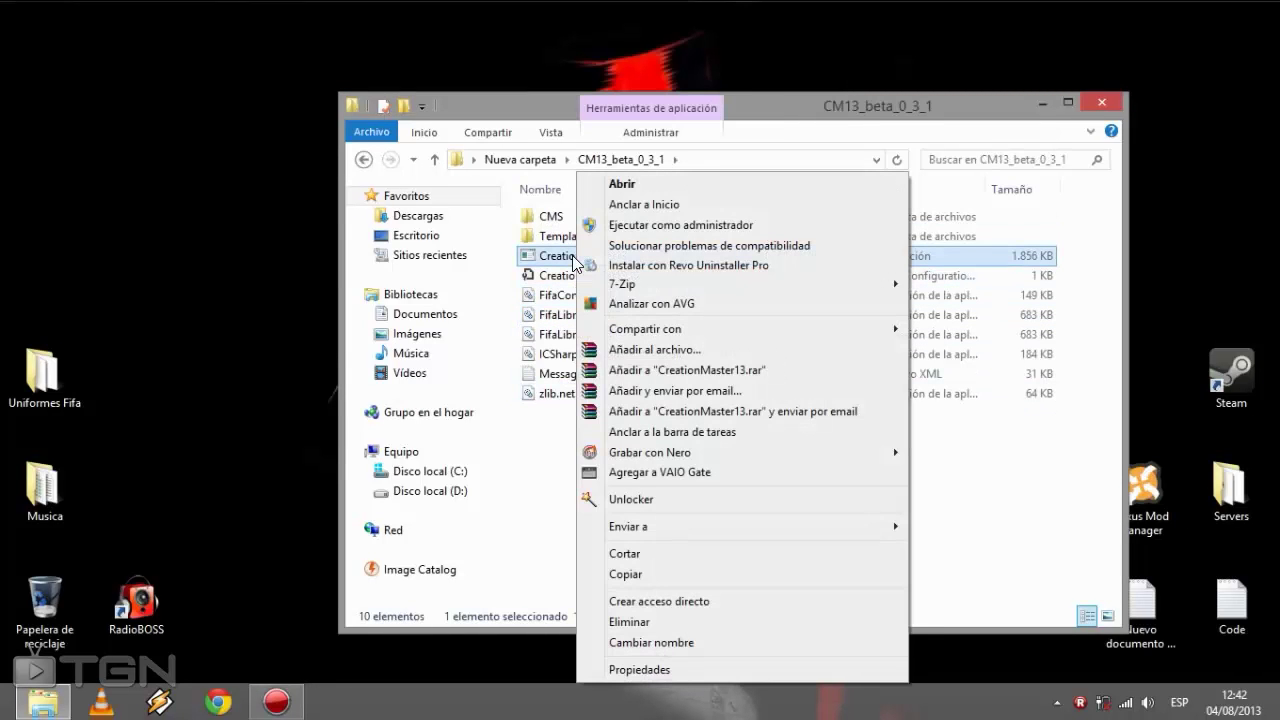
pyautogui.click(650, 228)
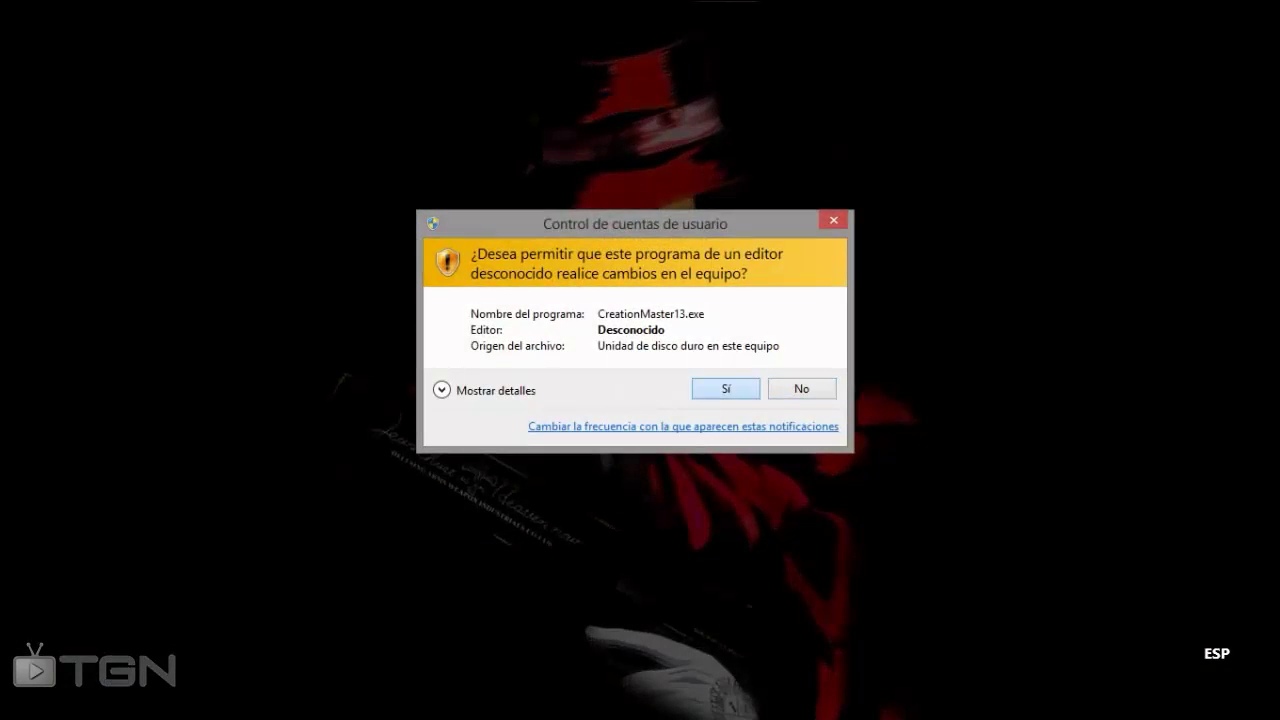
pyautogui.click(726, 389)
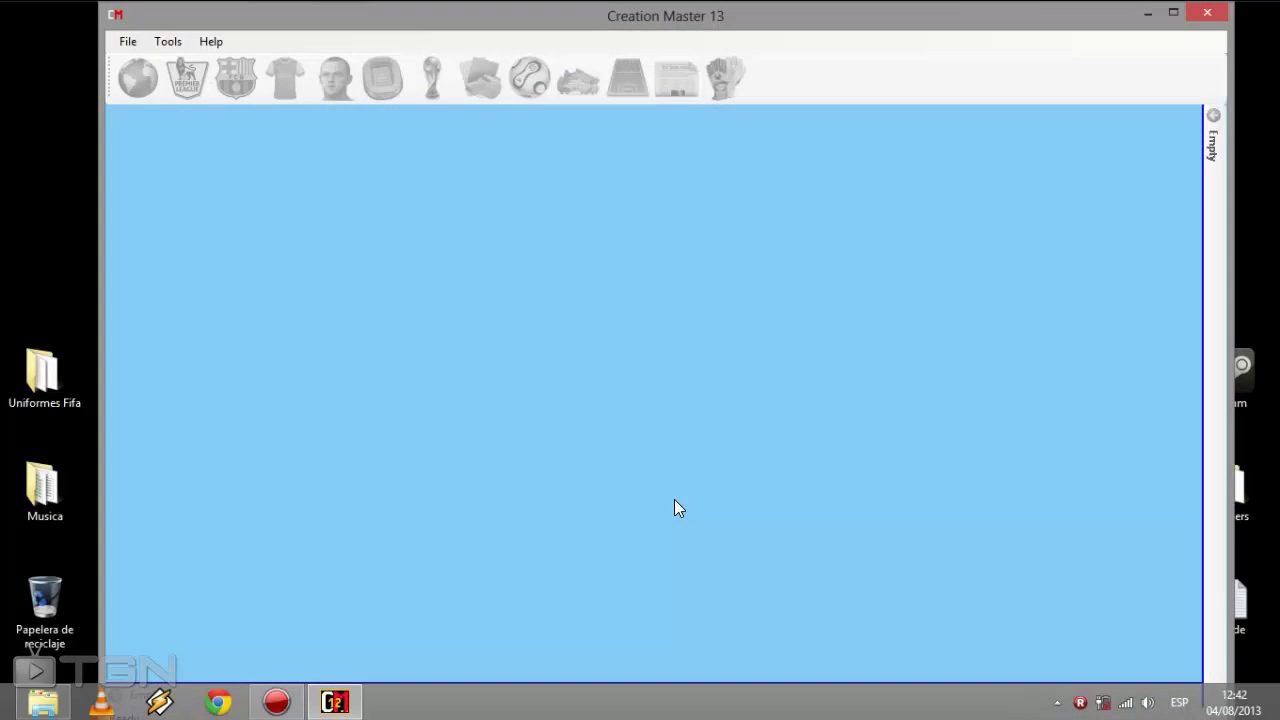
pyautogui.doubleClick(929, 24)
# Start opening the game with Select all (13) and choose the FIFA 13 folder on Disco local (D:) as the root folder.
pyautogui.click(22, 33)
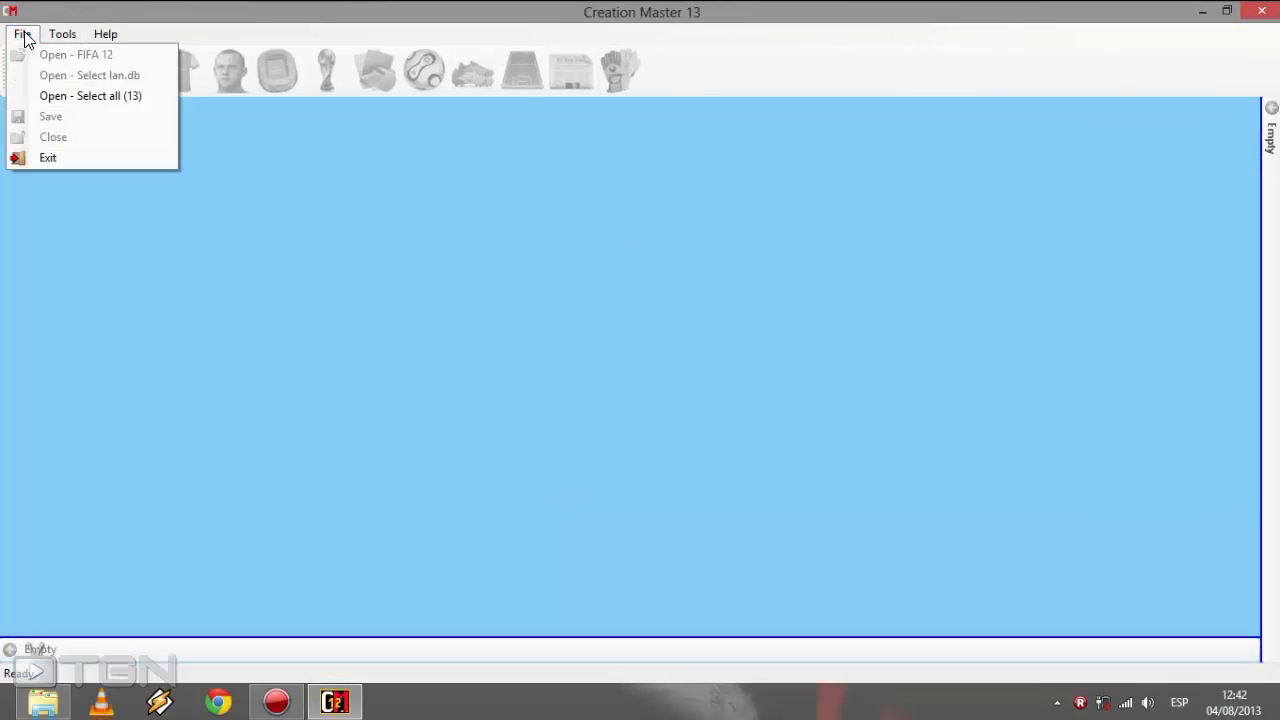
pyautogui.click(72, 96)
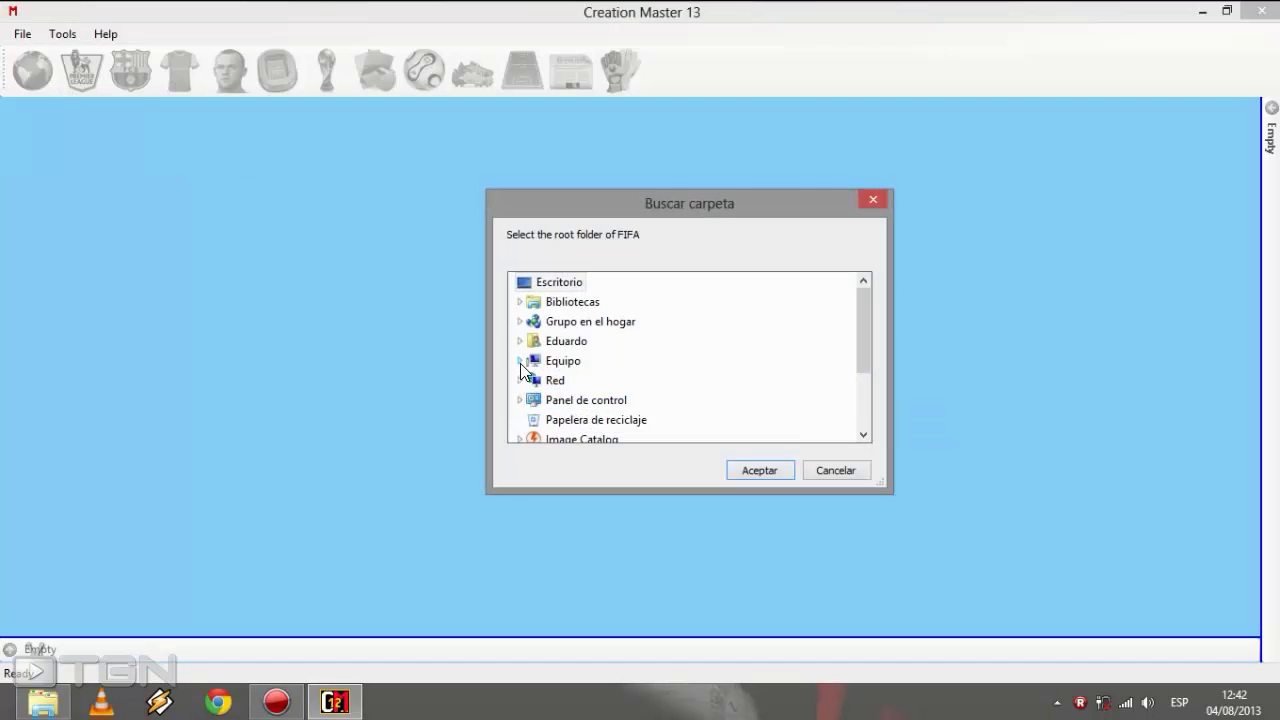
pyautogui.click(521, 363)
pyautogui.click(529, 381)
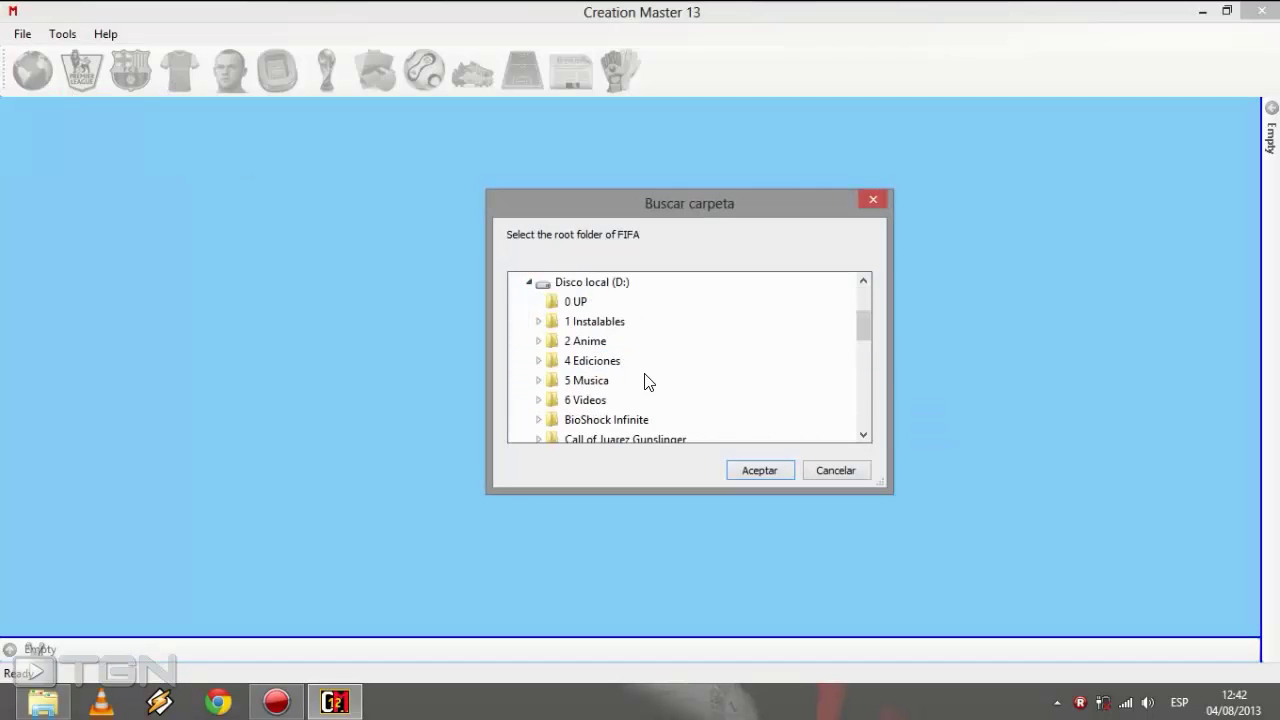
pyautogui.scroll(-3, 614, 380)
pyautogui.doubleClick(582, 341)
pyautogui.click(757, 470)
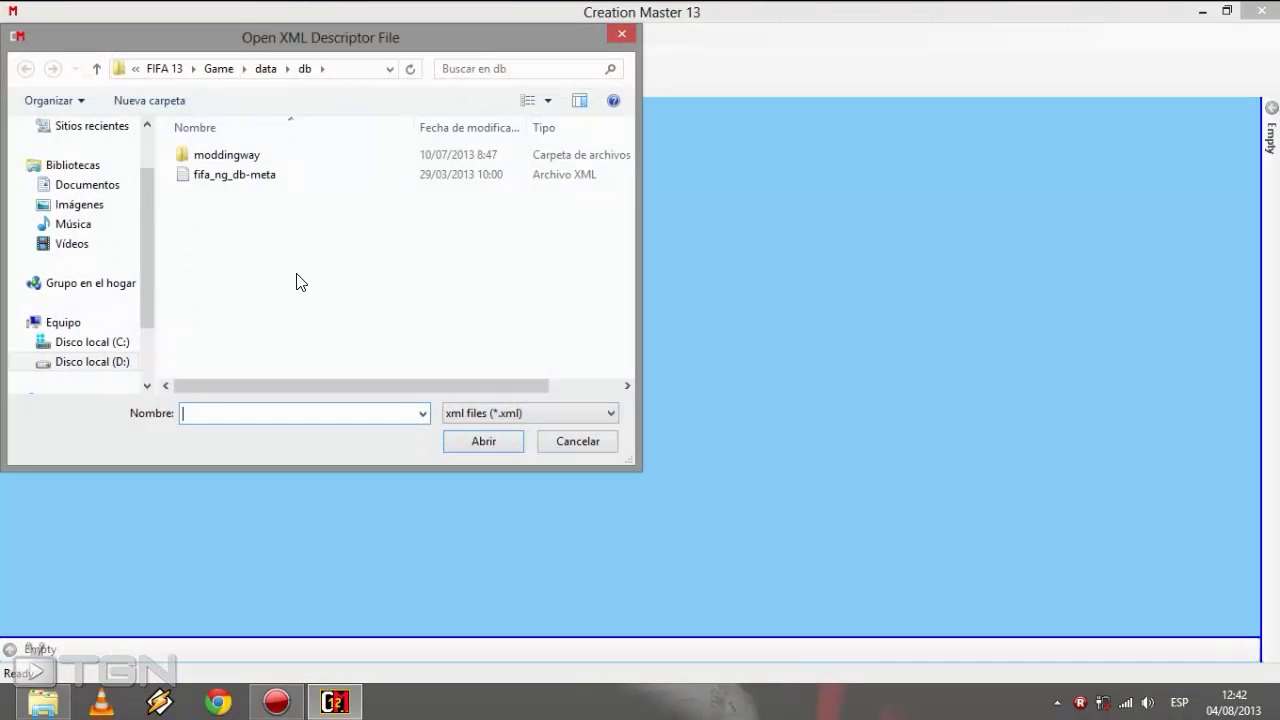
# Load the fifa_ng_db-meta descriptor, the fifa_ng_db database and the spa_mx language database.
pyautogui.doubleClick(235, 178)
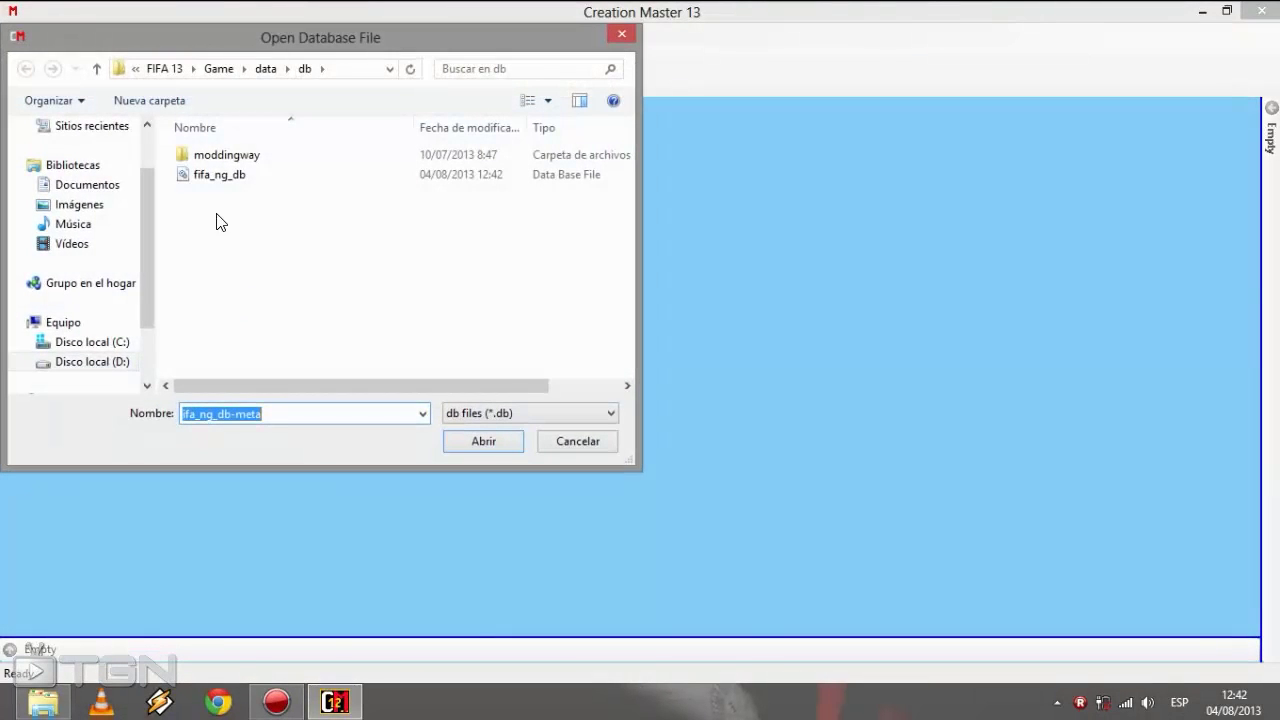
pyautogui.doubleClick(223, 177)
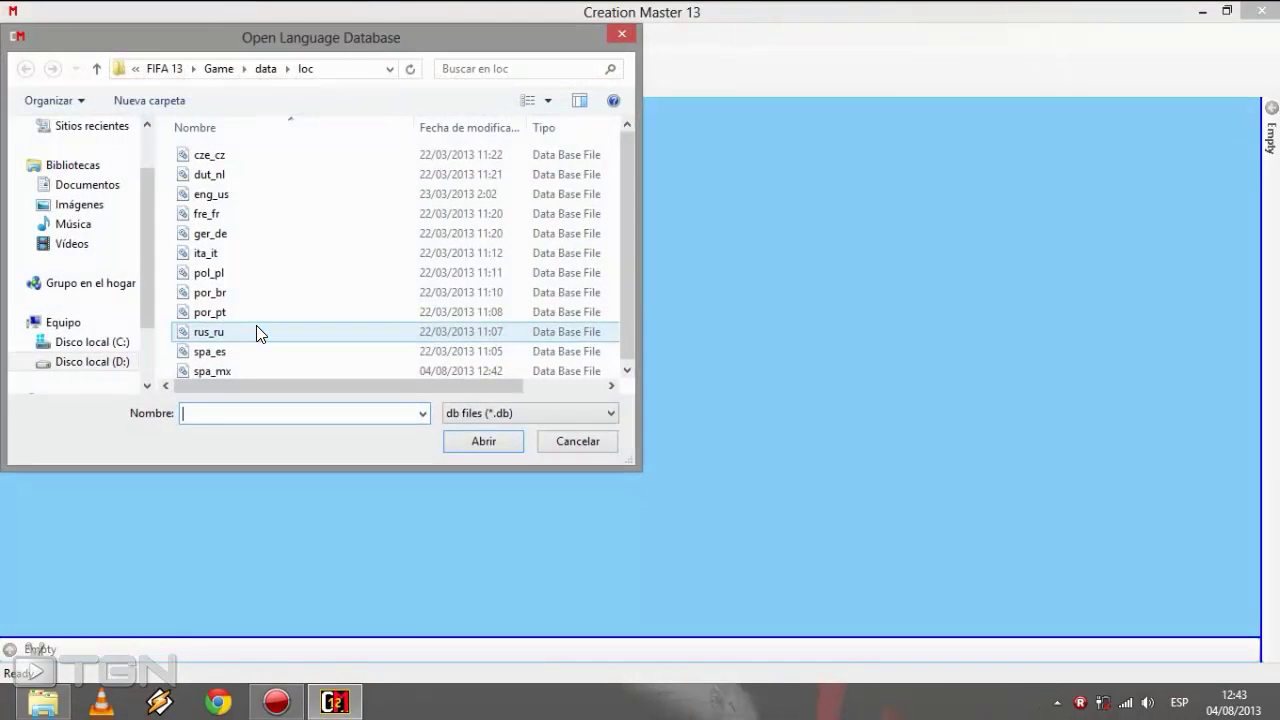
pyautogui.doubleClick(245, 369)
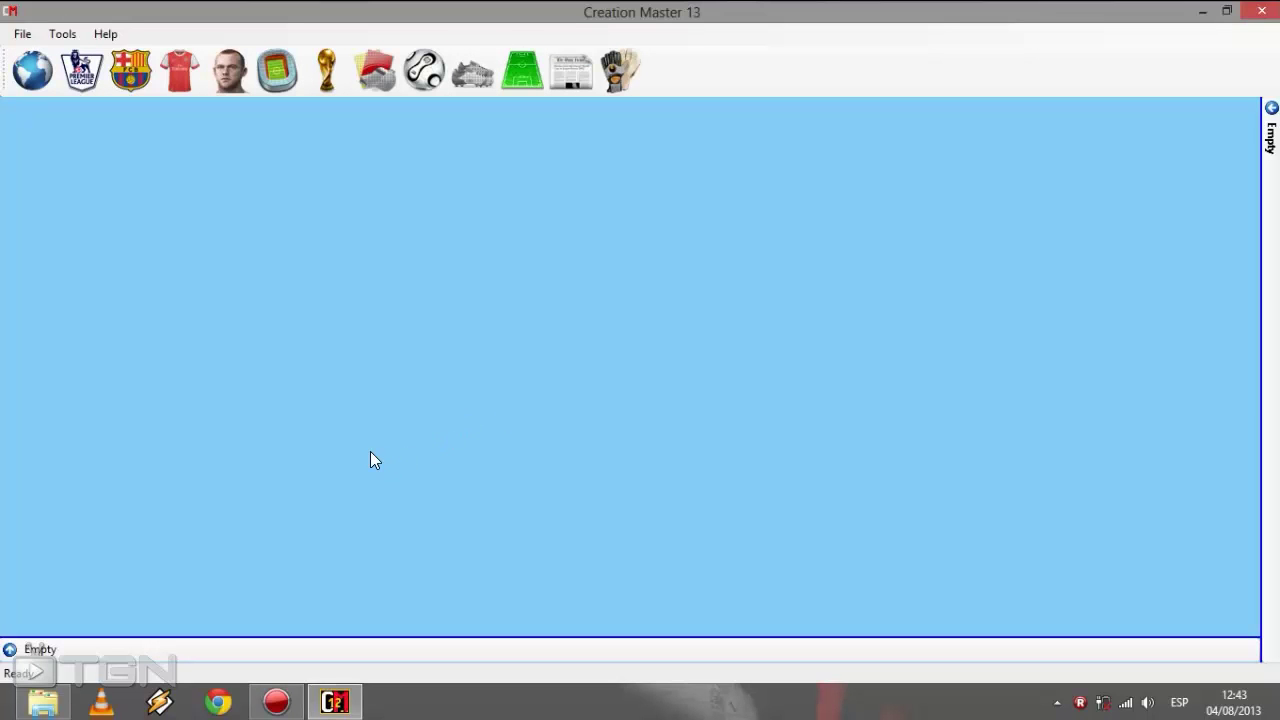
# Regenerate the BH files for the loaded game and close Creation Master 13.
pyautogui.click(60, 37)
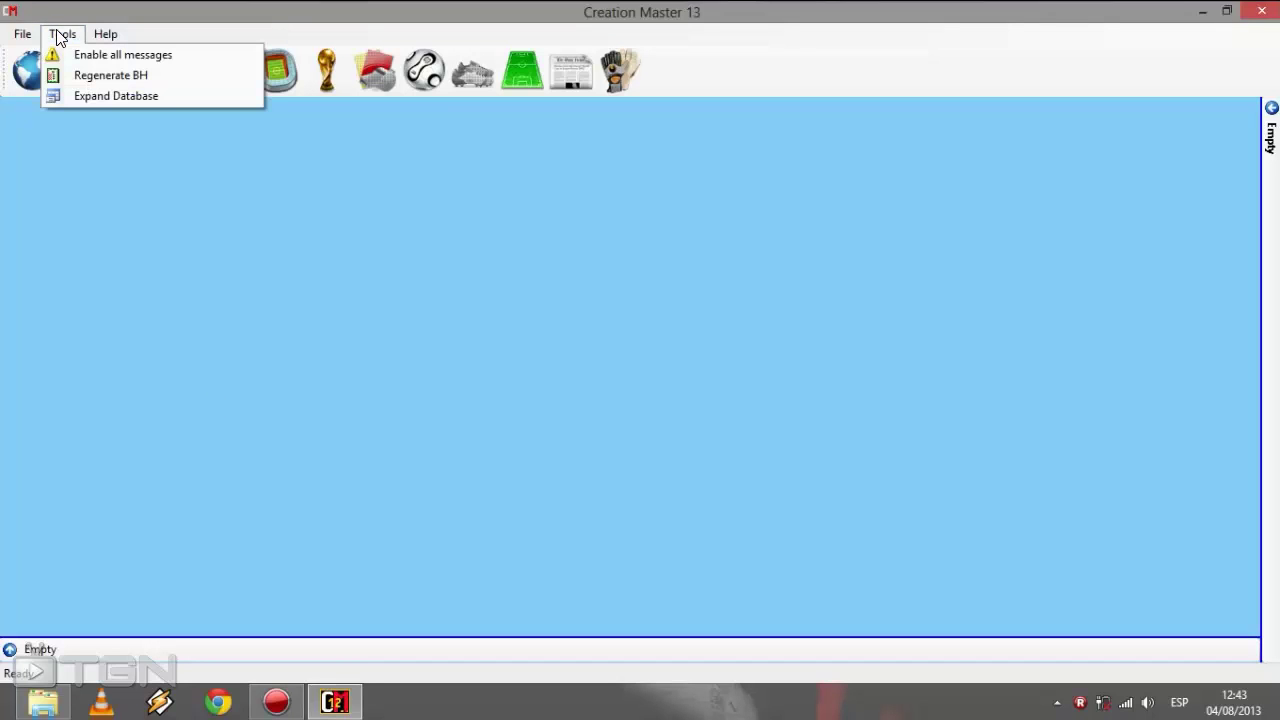
pyautogui.click(127, 80)
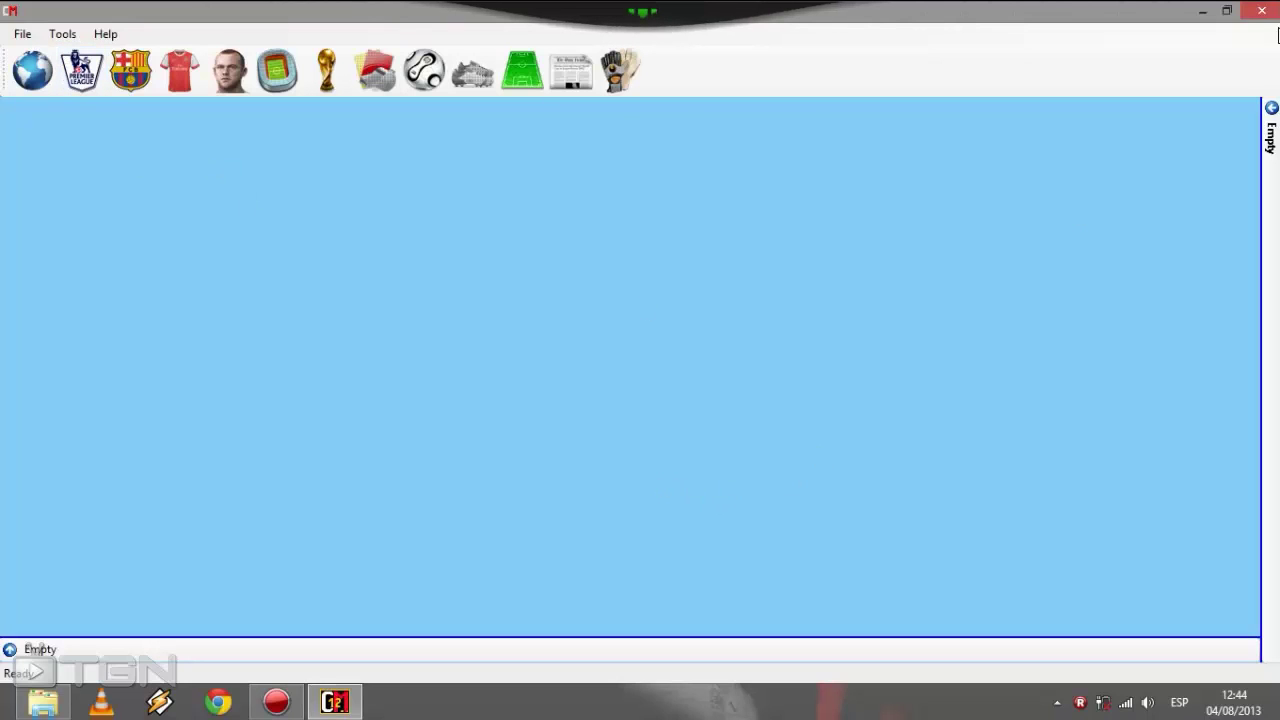
pyautogui.click(1261, 10)
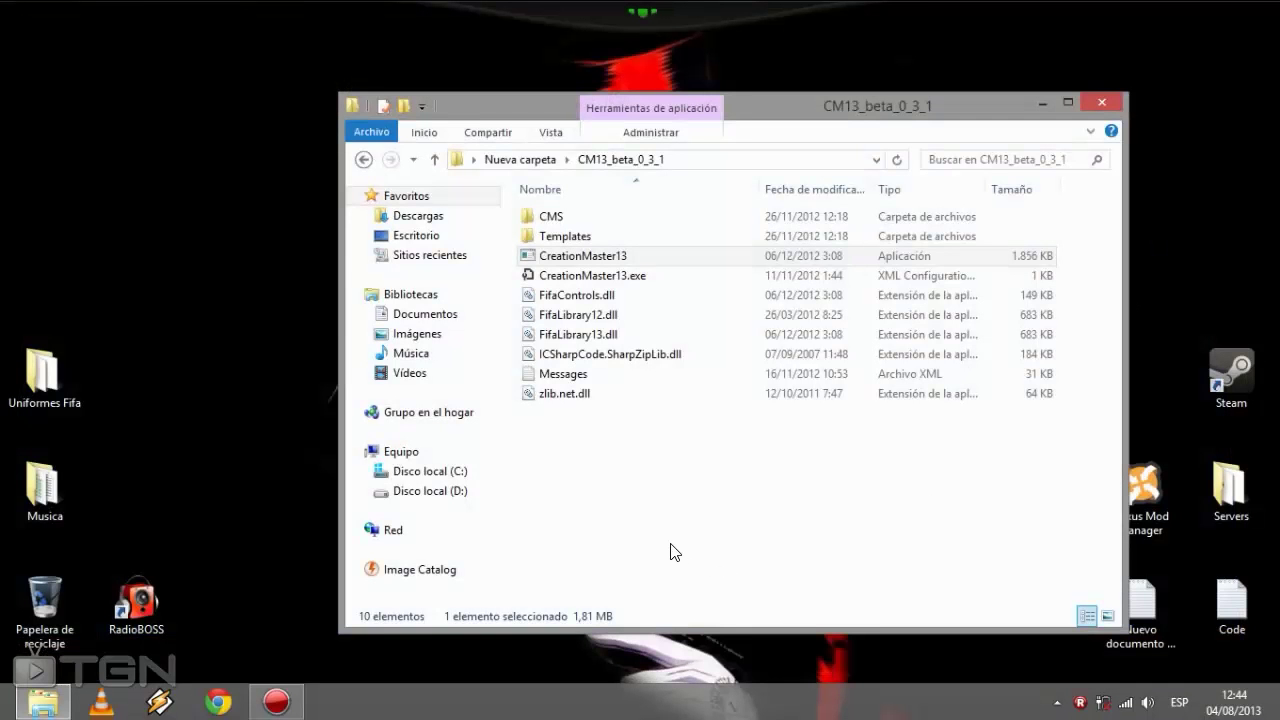